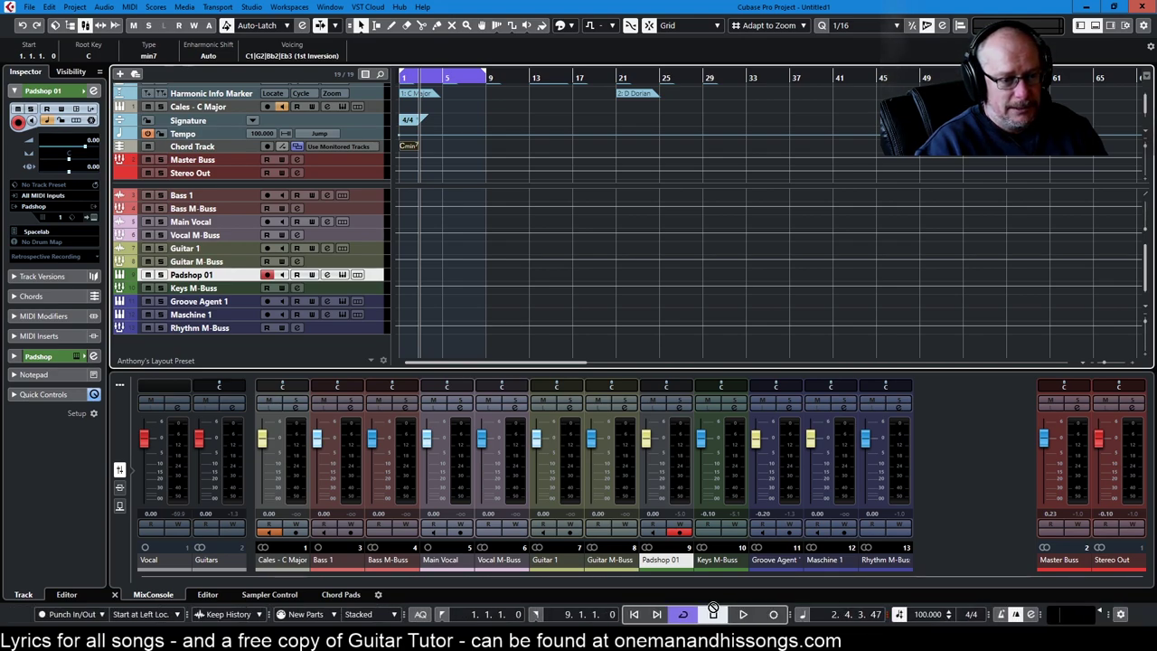
Step: Open the transport setup menu listing the transport bar sections that can be shown or hidden
{"action": "left_click", "coordinate": [1119, 615]}
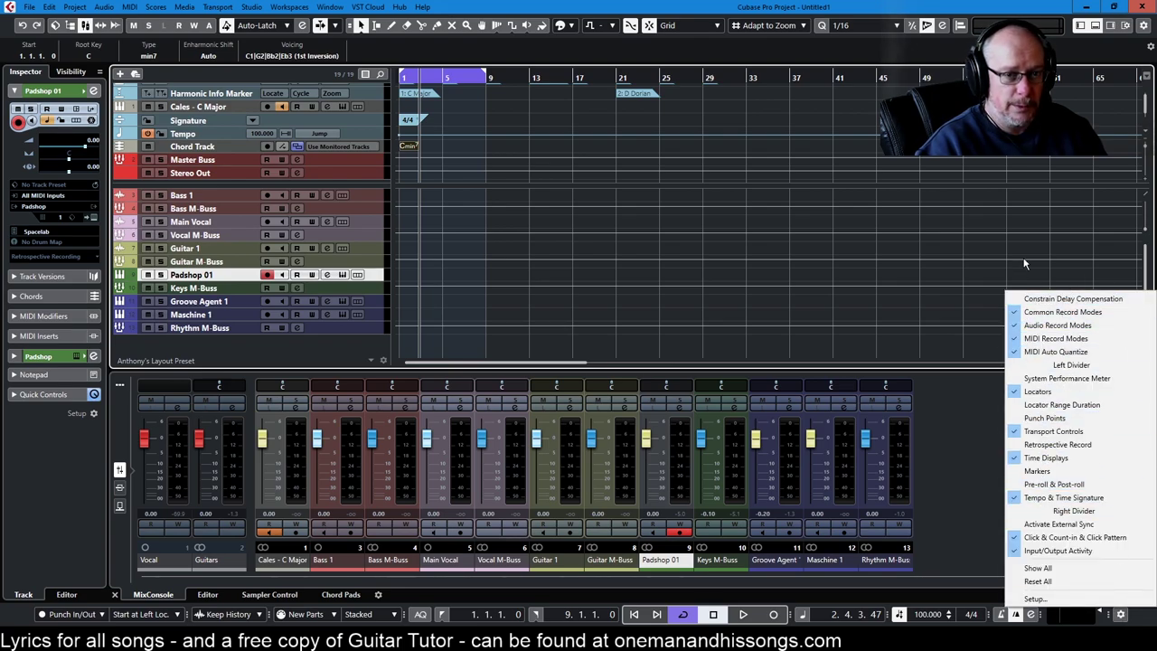
Step: Widen the transport section to reveal rewind and fast-forward, then bring up Common Record Modes
{"action": "left_click", "coordinate": [899, 597]}
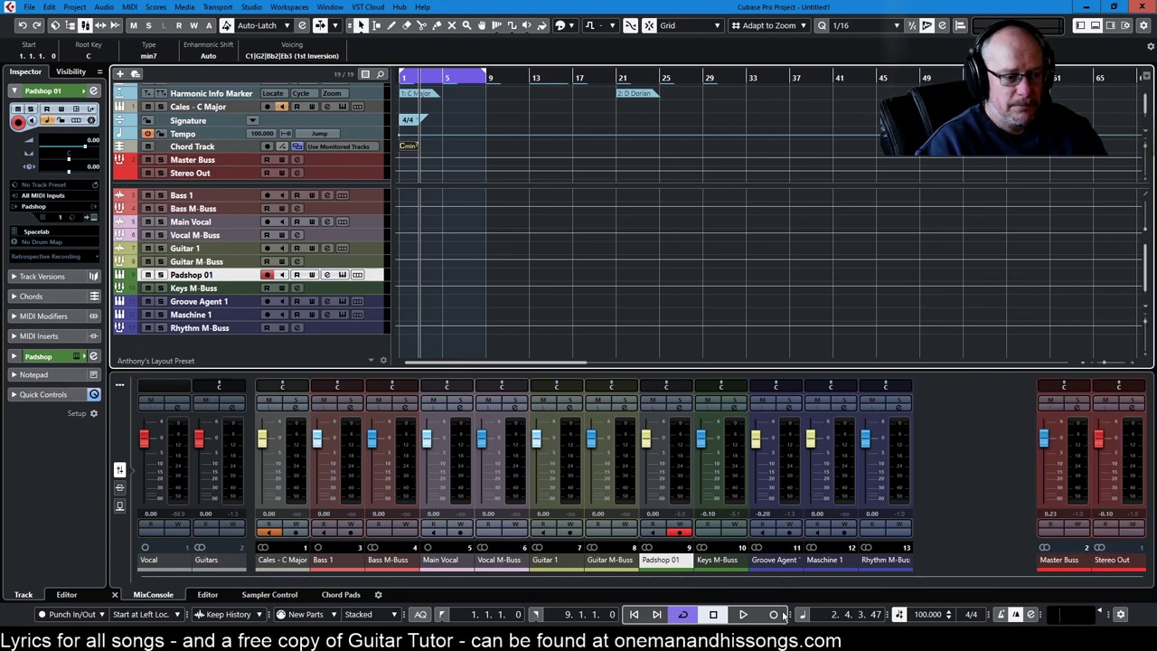
{"action": "left_click_drag", "start_coordinate": [788, 614], "coordinate": [807, 614]}
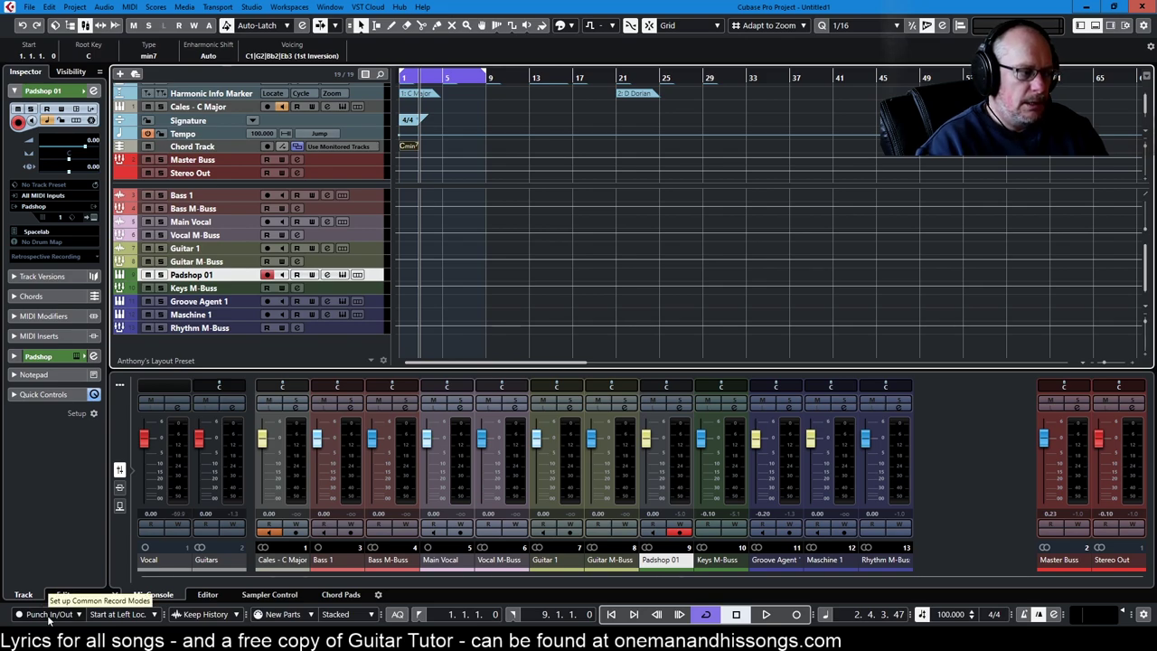
{"action": "left_click", "coordinate": [78, 615]}
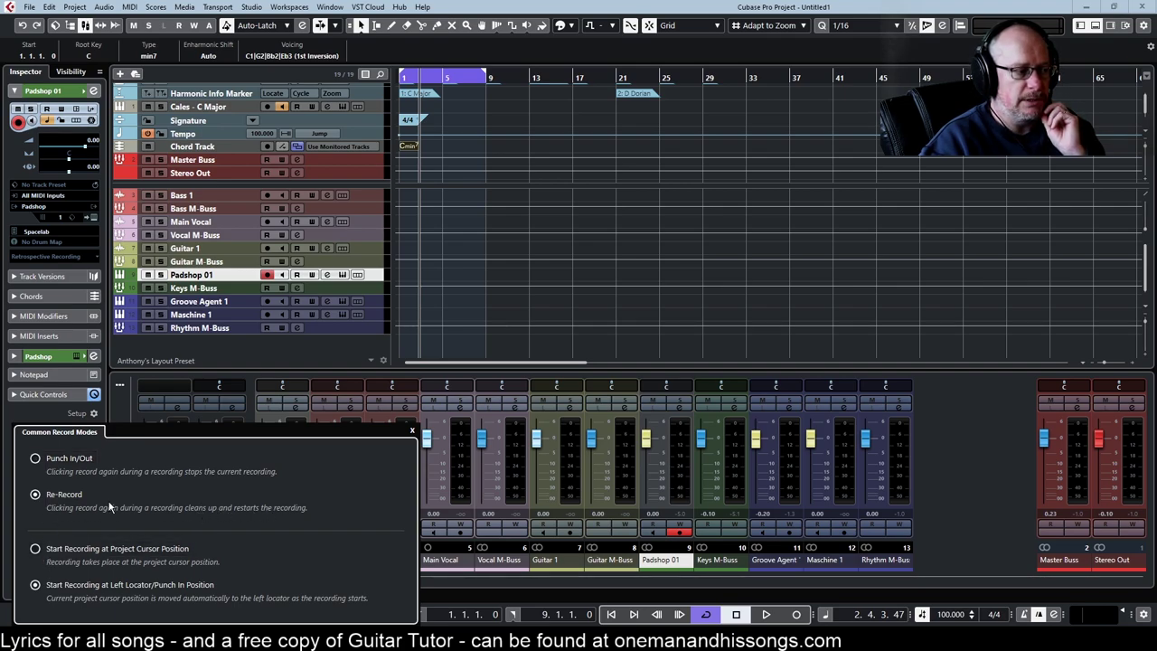
Step: Select Punch In/Out as the common record mode, close it, and bring up Audio Record Modes
{"action": "left_click", "coordinate": [34, 460]}
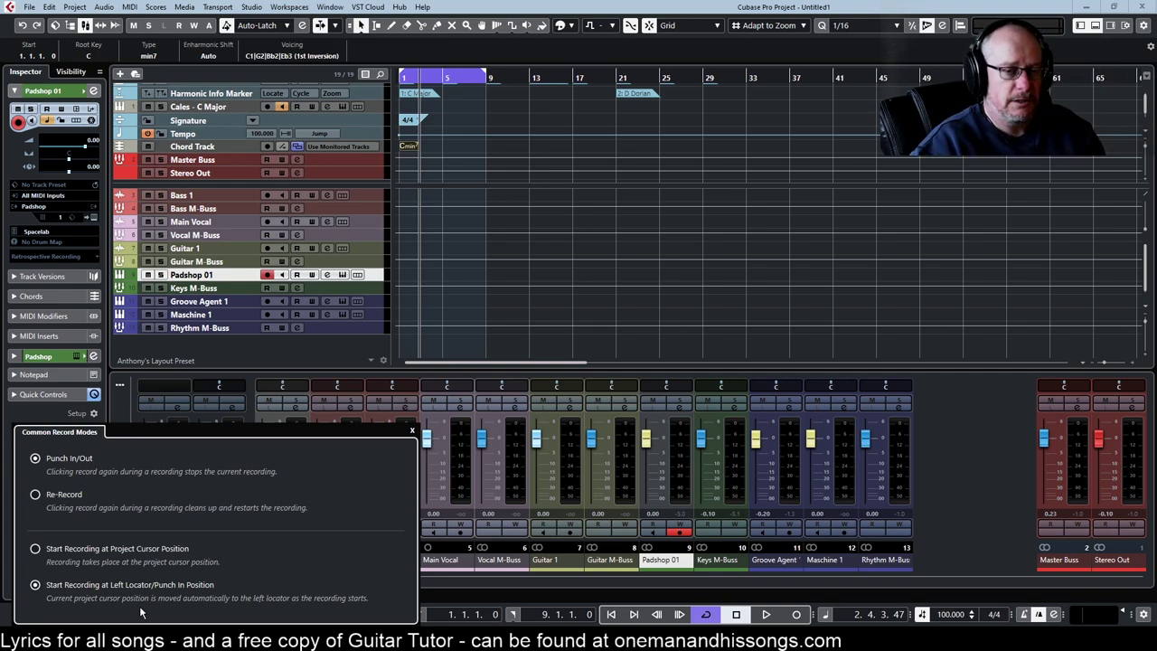
{"action": "left_click", "coordinate": [415, 433]}
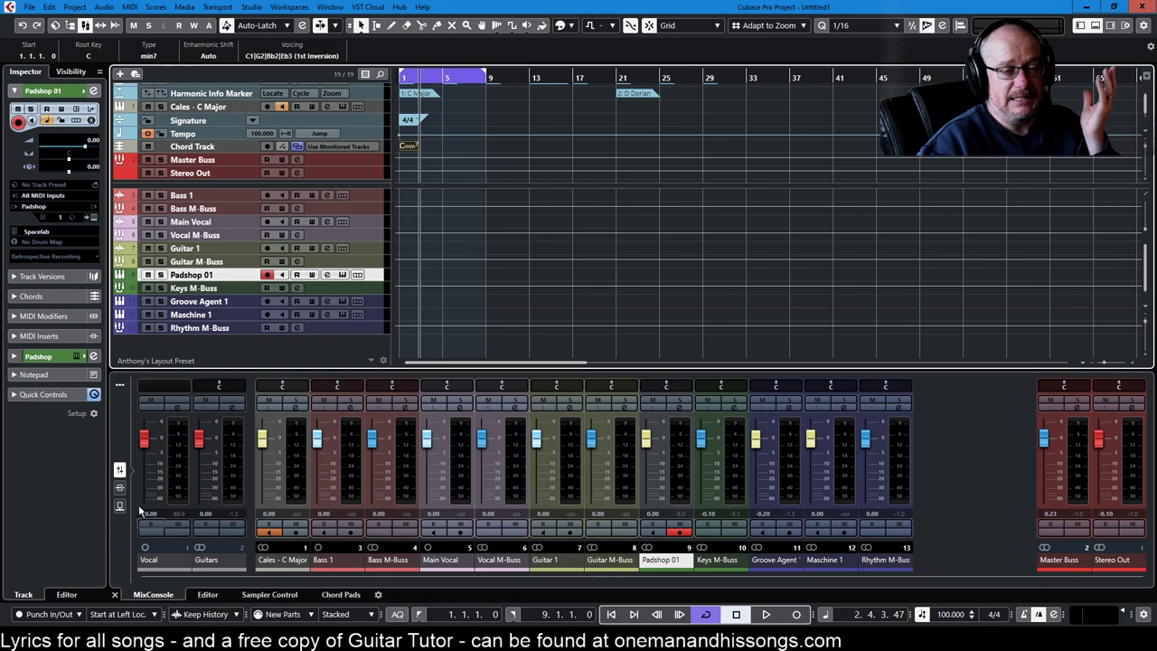
{"action": "left_click", "coordinate": [238, 614]}
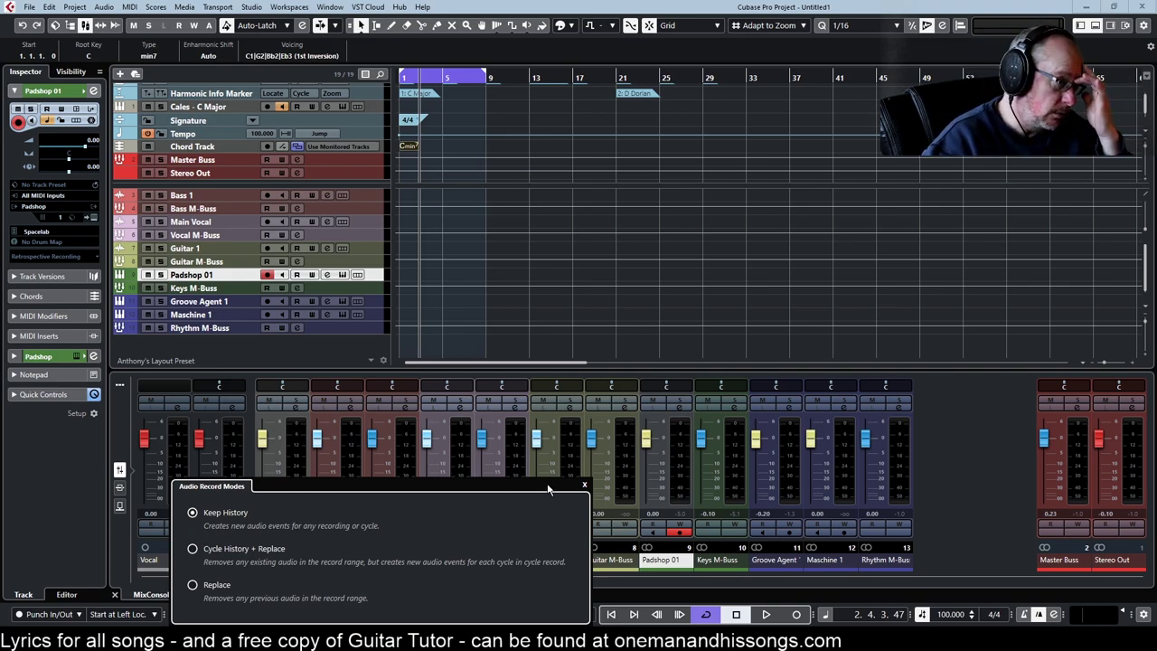
{"action": "left_click", "coordinate": [586, 487]}
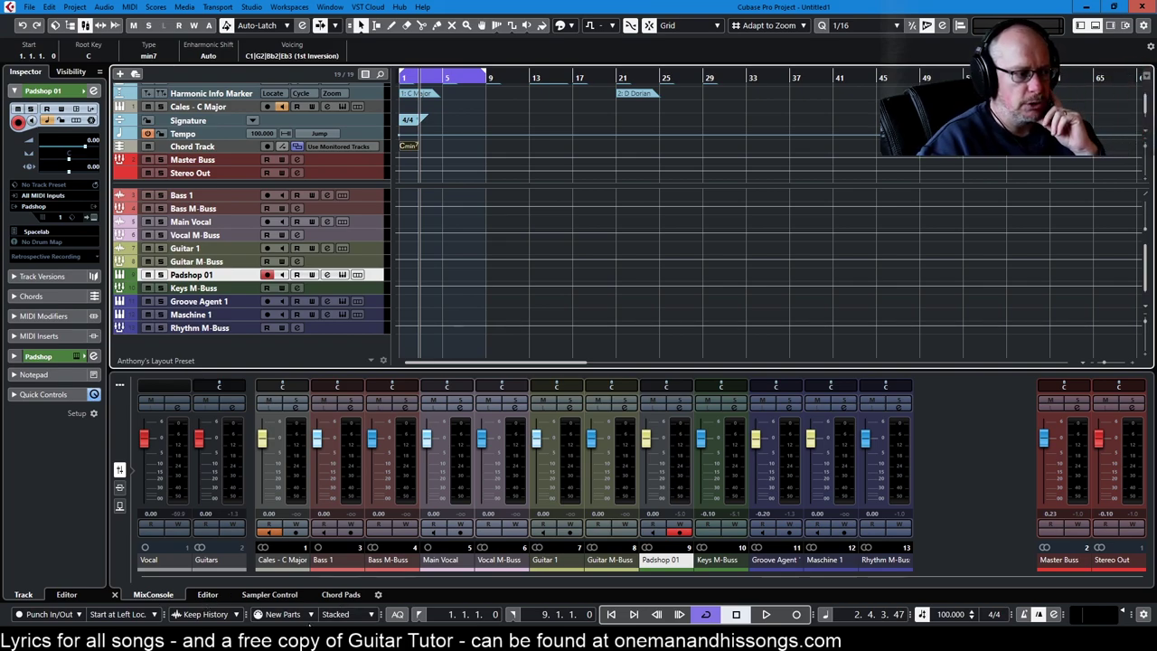
{"action": "left_click", "coordinate": [313, 616]}
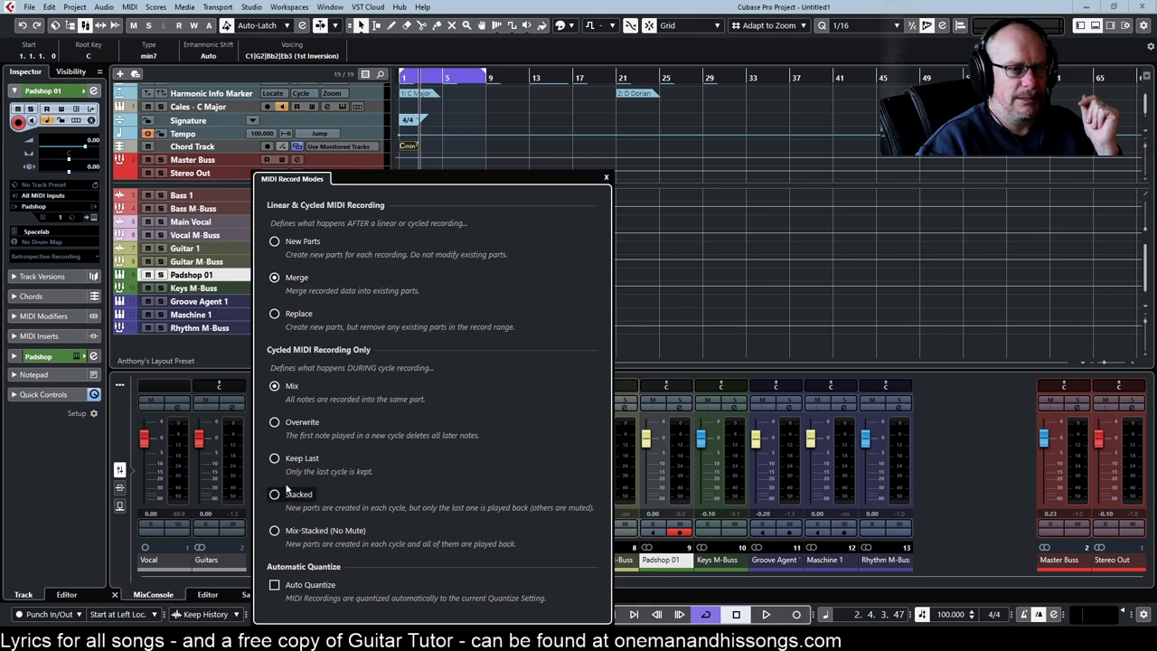
Step: Set the MIDI record mode for linear and cycled recording to New Parts
{"action": "left_click", "coordinate": [274, 242]}
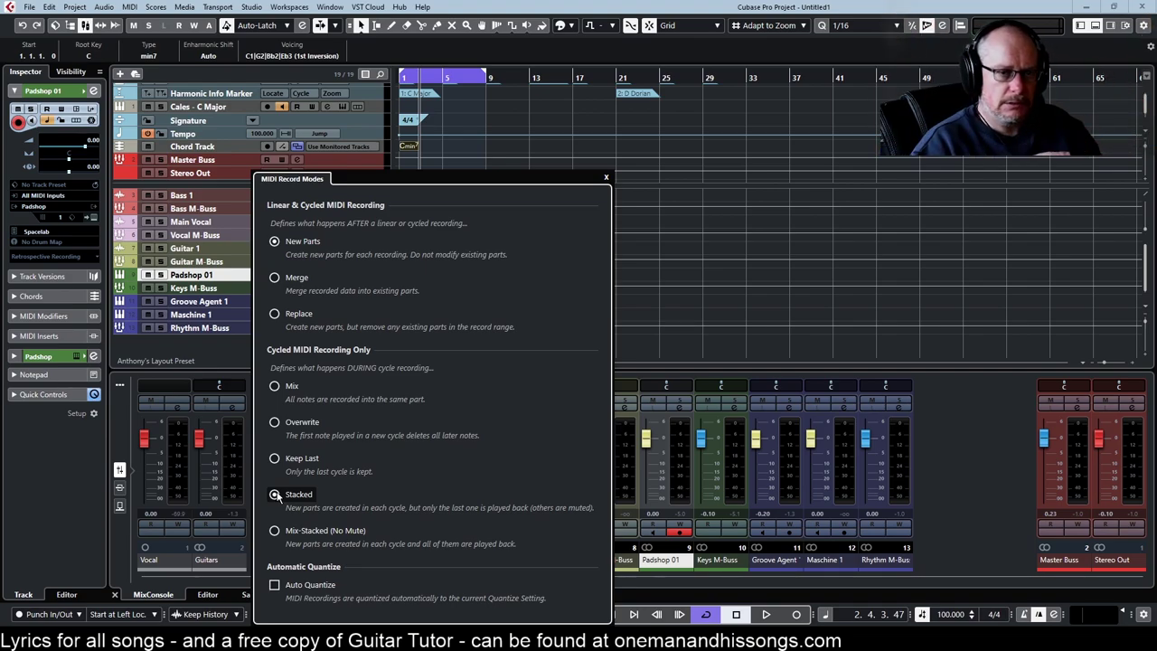
{"action": "left_click", "coordinate": [275, 494]}
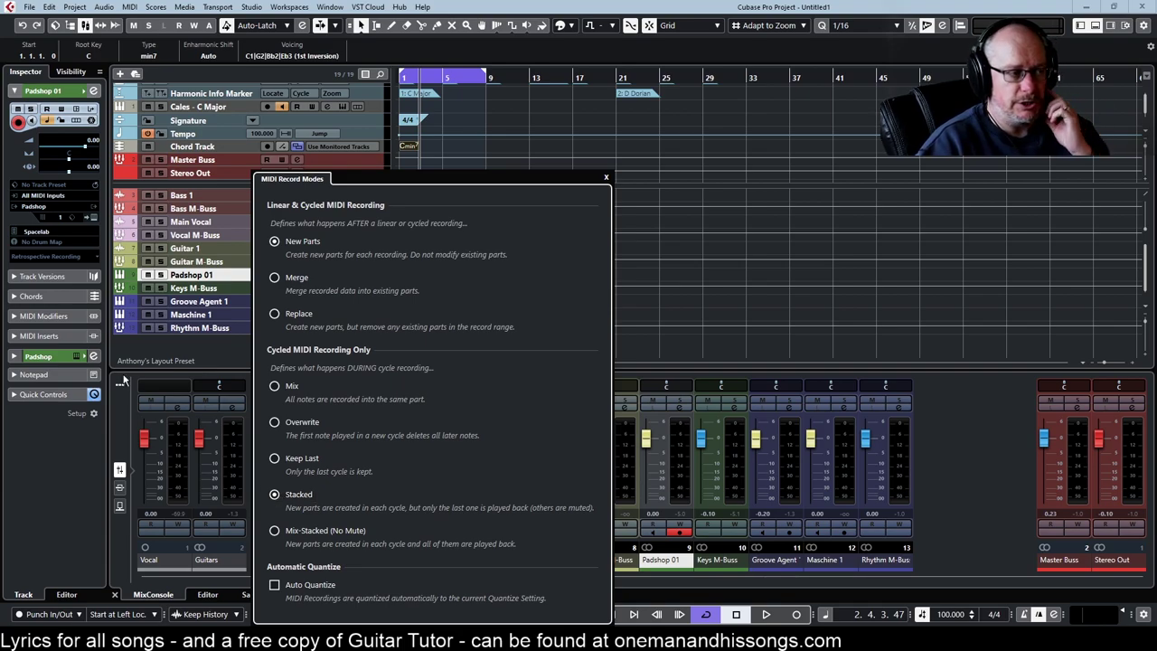
{"action": "left_click", "coordinate": [274, 277]}
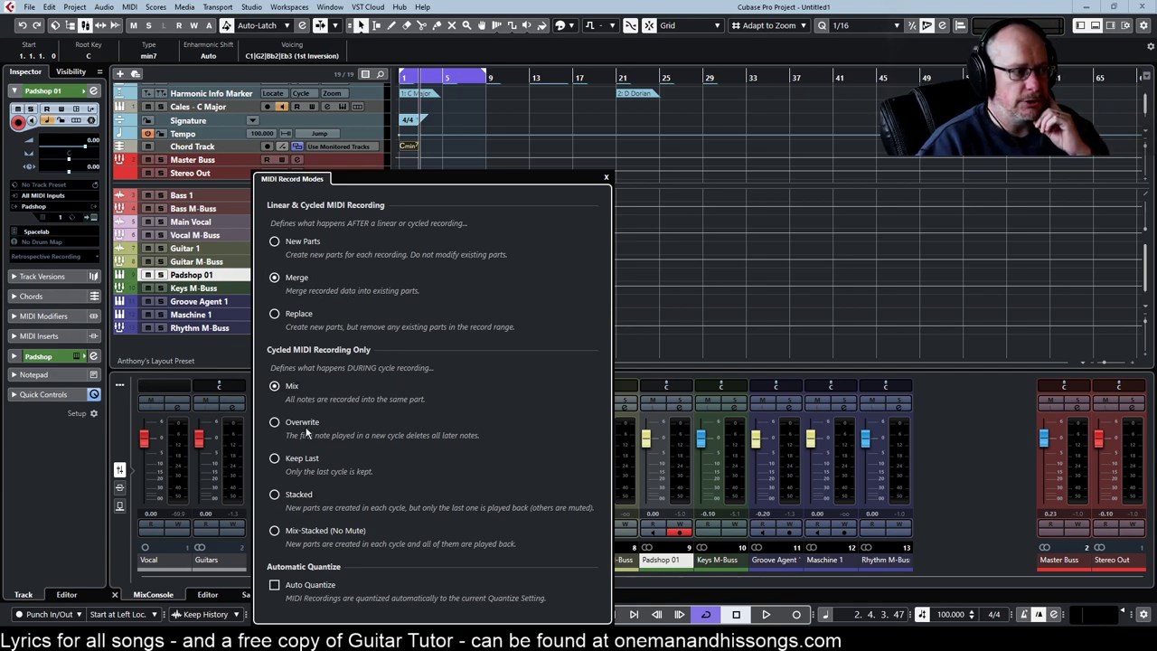
{"action": "left_click", "coordinate": [275, 386]}
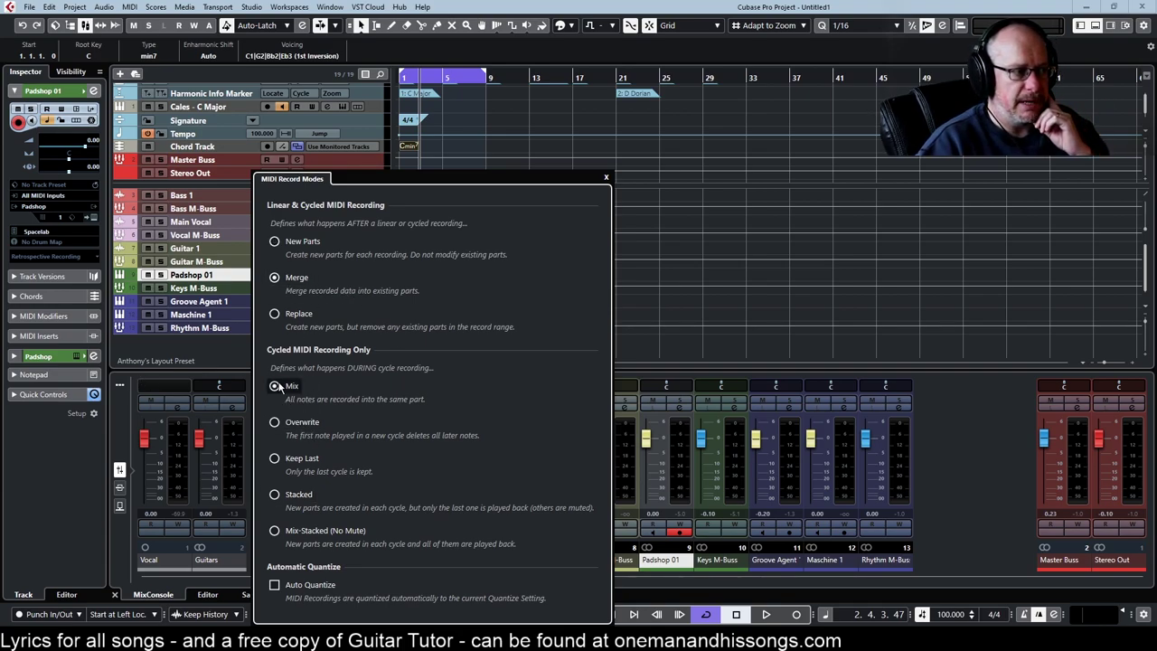
{"action": "left_click", "coordinate": [275, 242]}
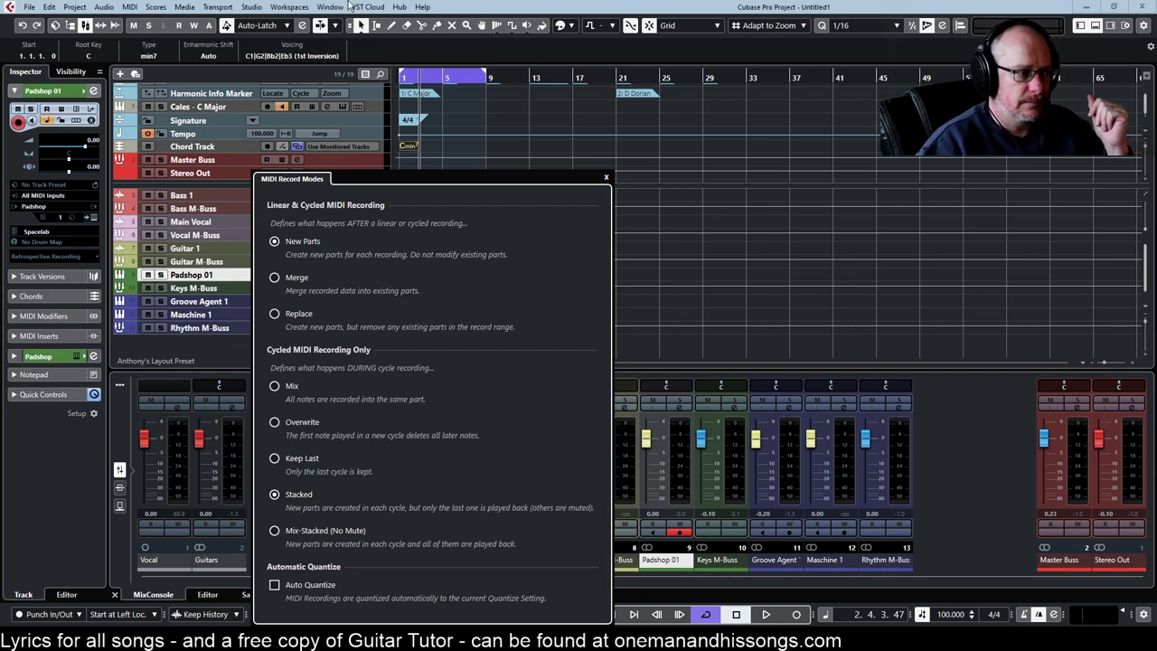
{"action": "left_click", "coordinate": [275, 422]}
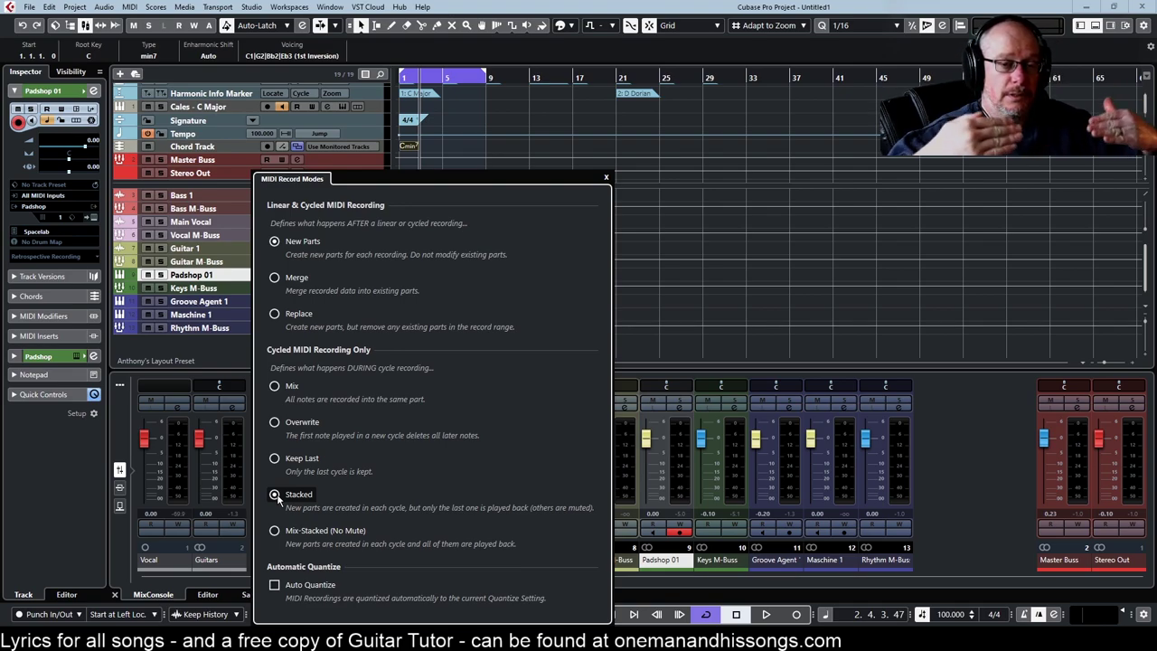
{"action": "left_click", "coordinate": [275, 278]}
Step: Set MIDI recording to New Parts with Stacked cycle recording, then switch Auto Quantize on
{"action": "left_click", "coordinate": [275, 386]}
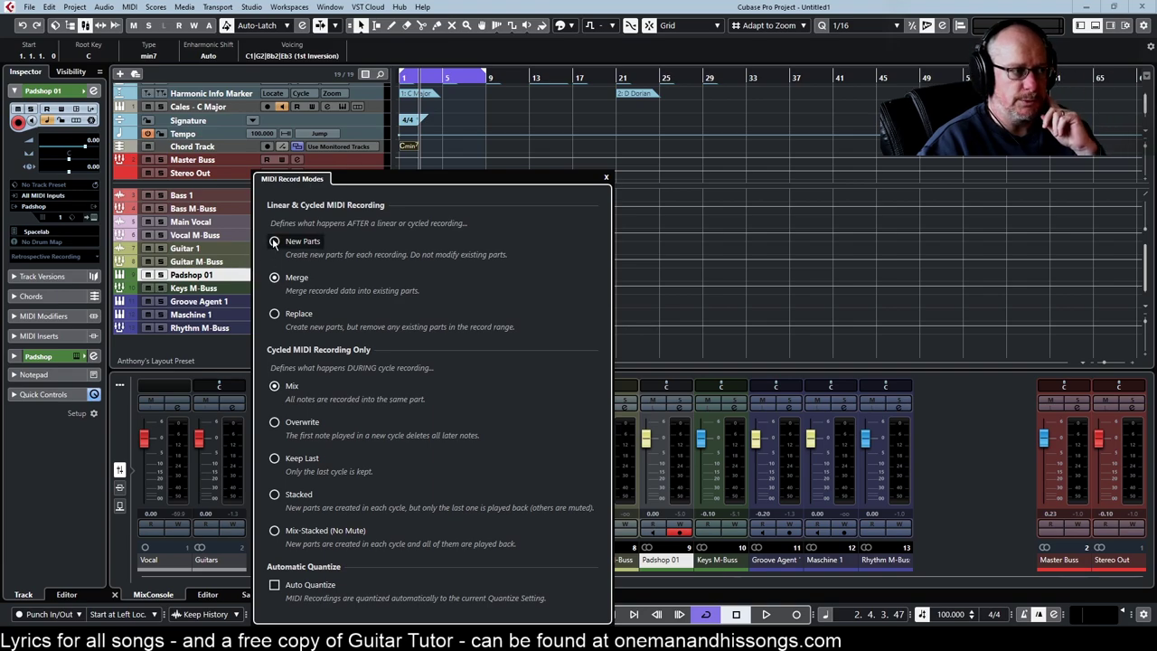
{"action": "left_click", "coordinate": [605, 176]}
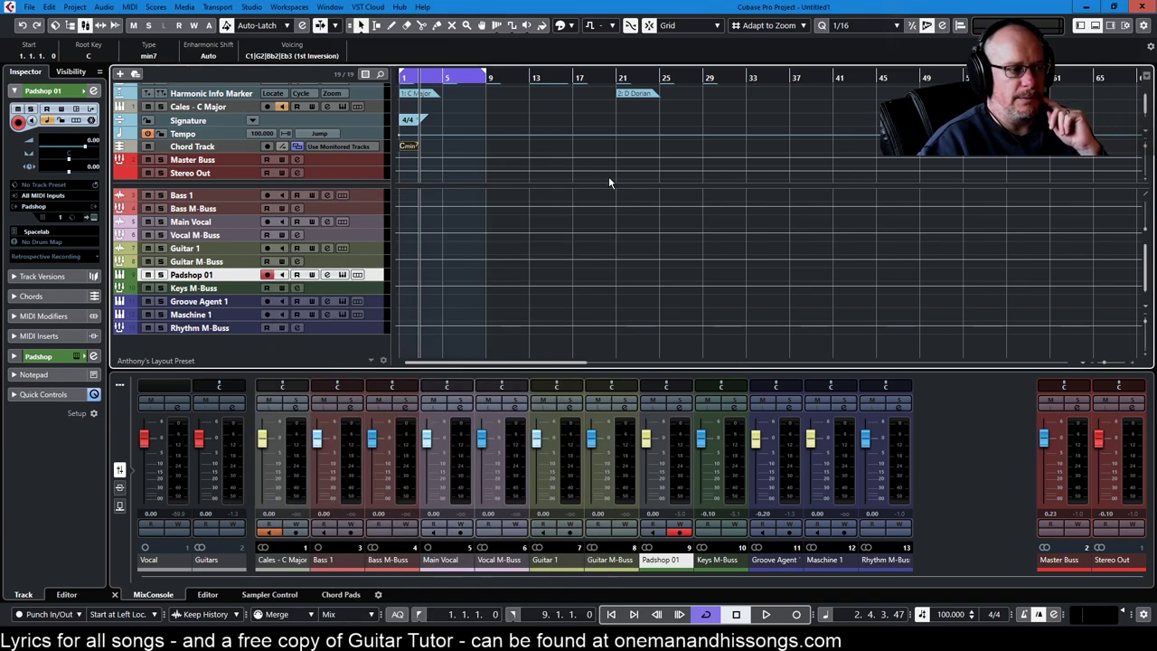
{"action": "left_click", "coordinate": [310, 616]}
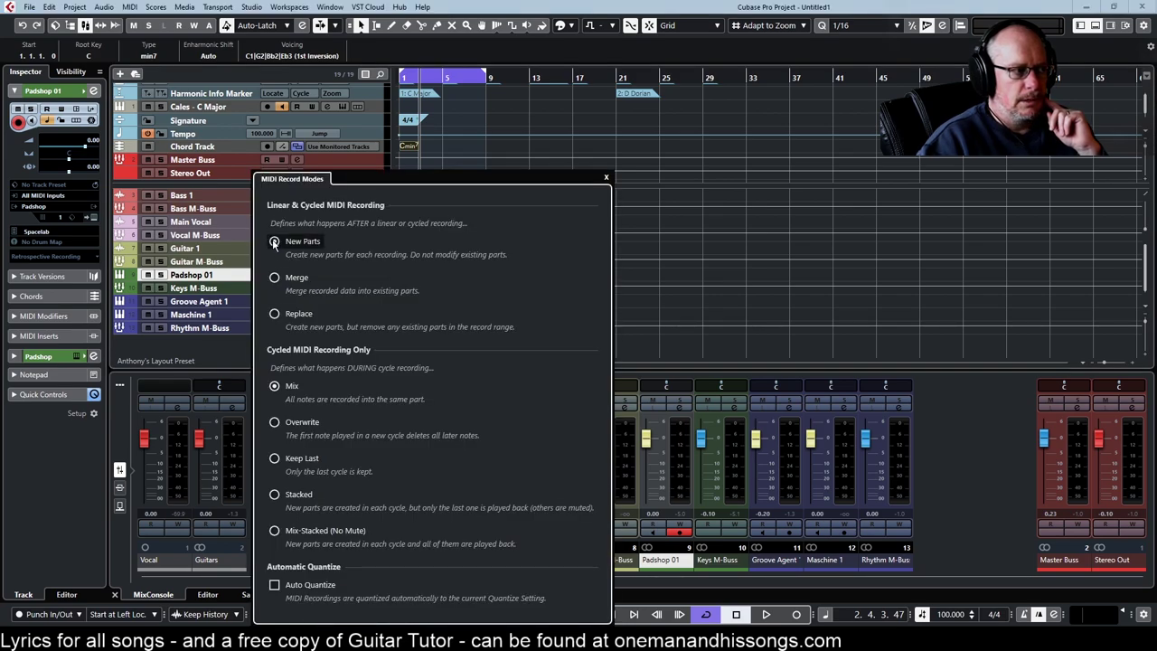
{"action": "left_click", "coordinate": [274, 241]}
{"action": "left_click", "coordinate": [275, 494]}
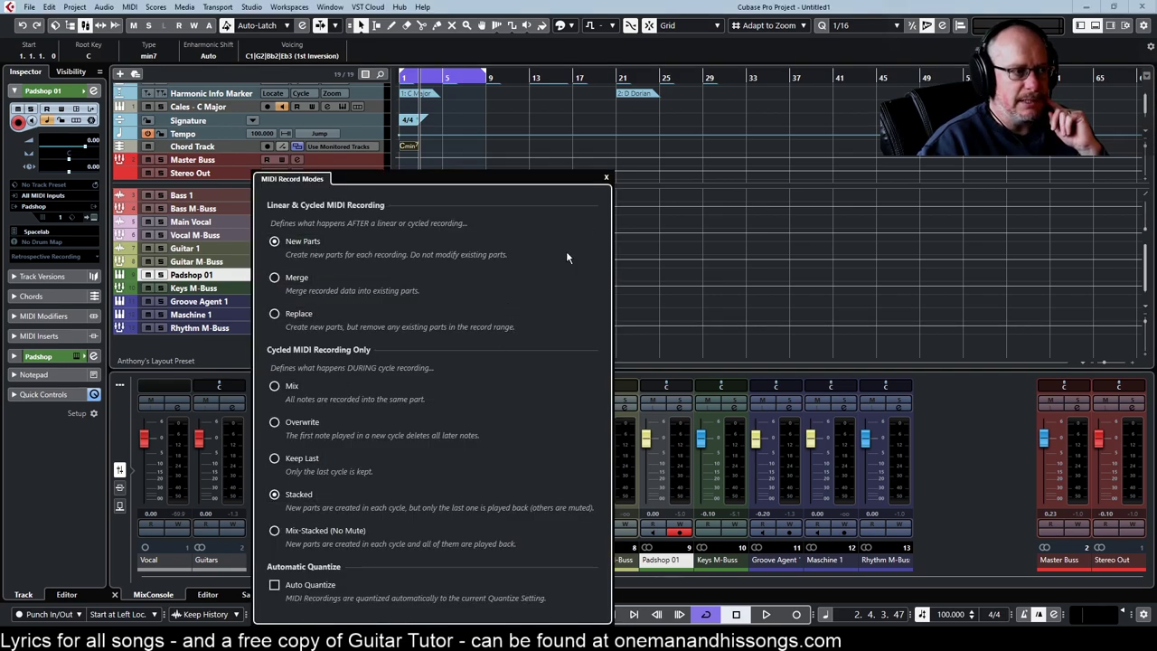
{"action": "left_click", "coordinate": [606, 178]}
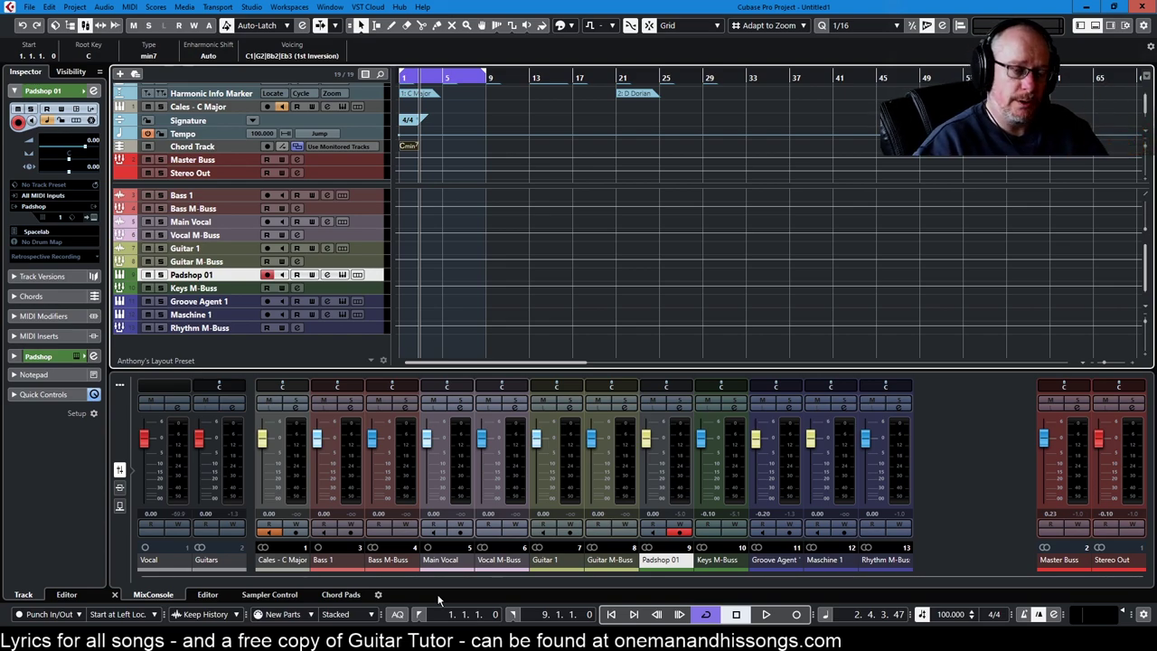
{"action": "left_click", "coordinate": [397, 615]}
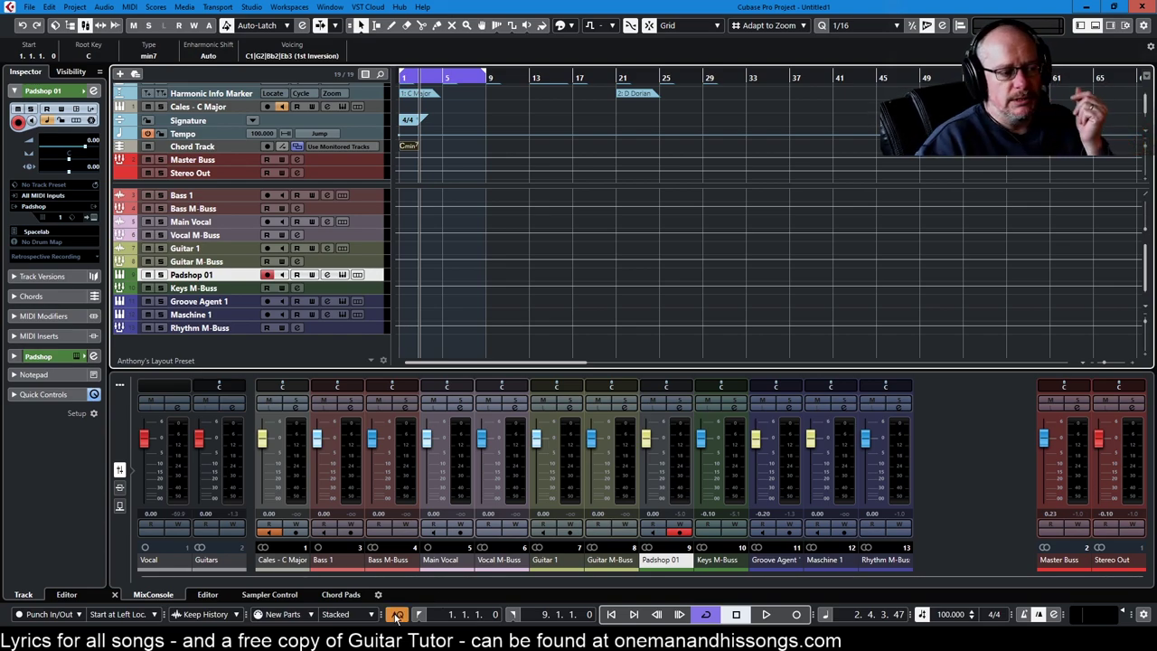
{"action": "left_click", "coordinate": [397, 616]}
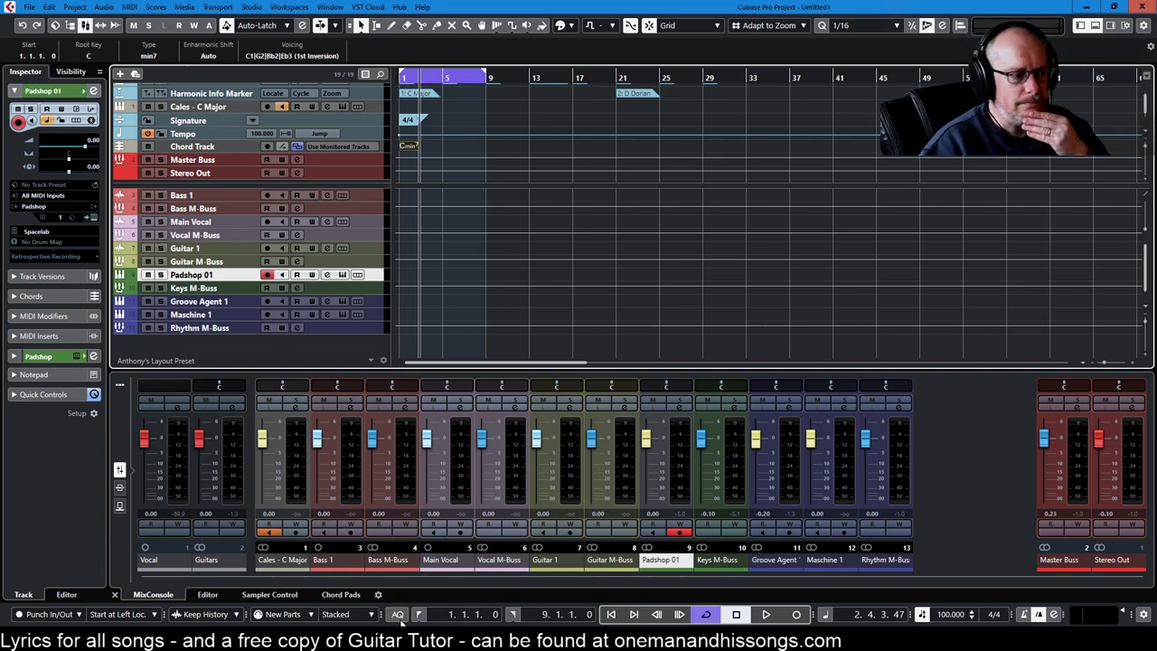
Step: Jump the project cursor between the left locator at bar 1 and right locator at bar 9
{"action": "left_click", "coordinate": [418, 615]}
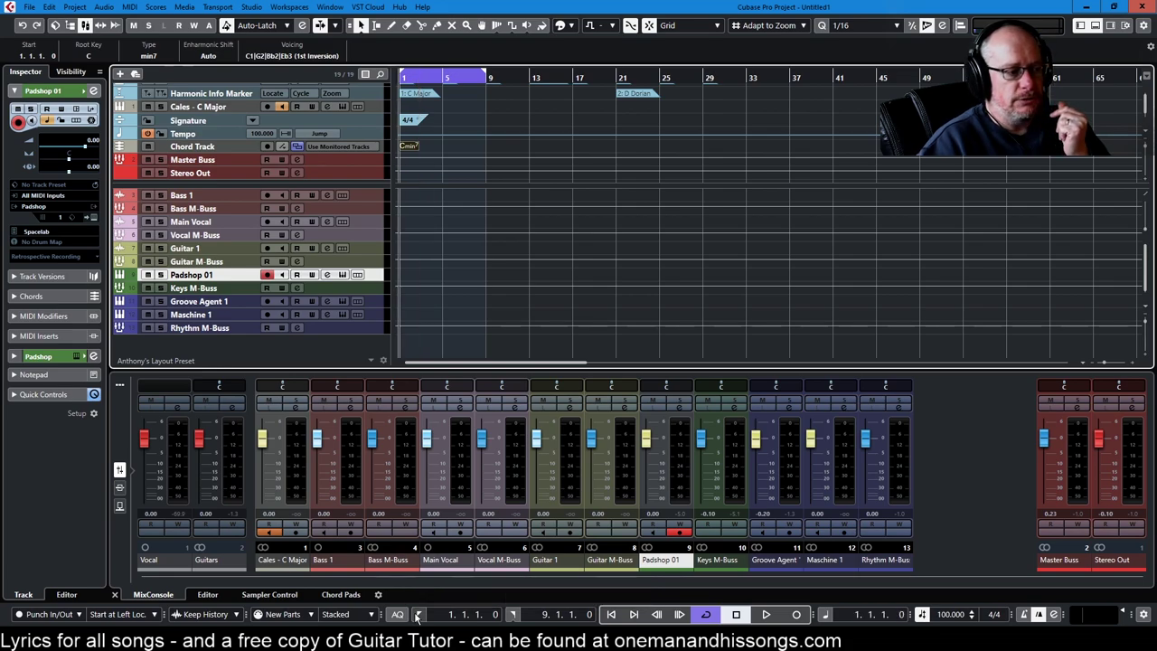
{"action": "left_click", "coordinate": [514, 615]}
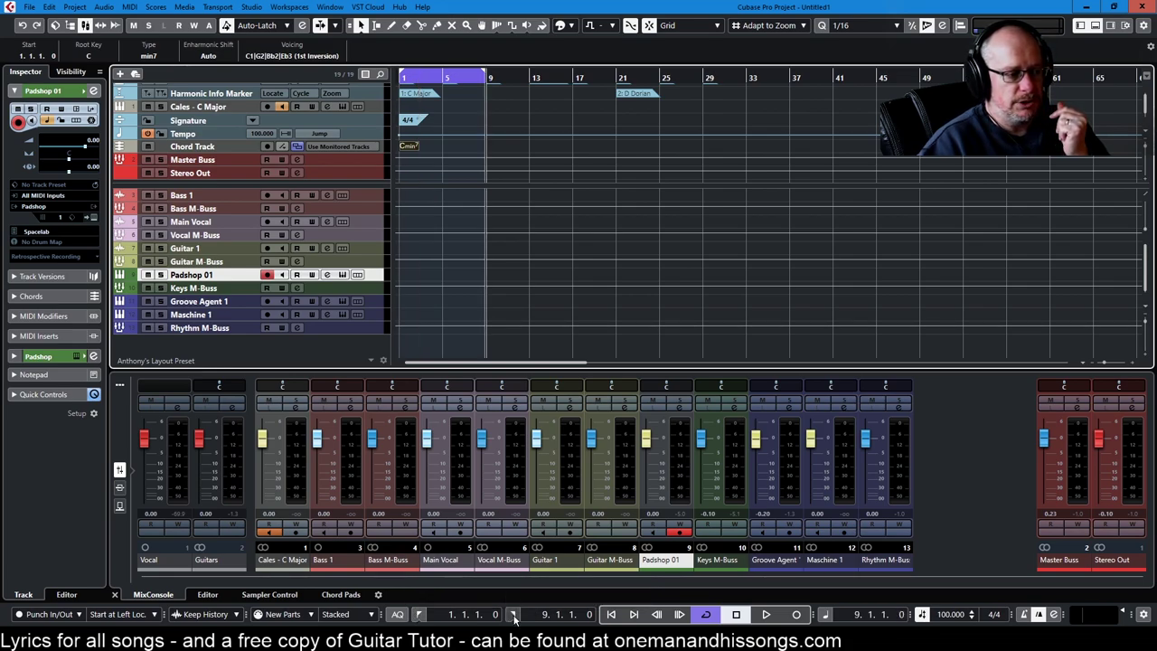
{"action": "key", "text": "Home"}
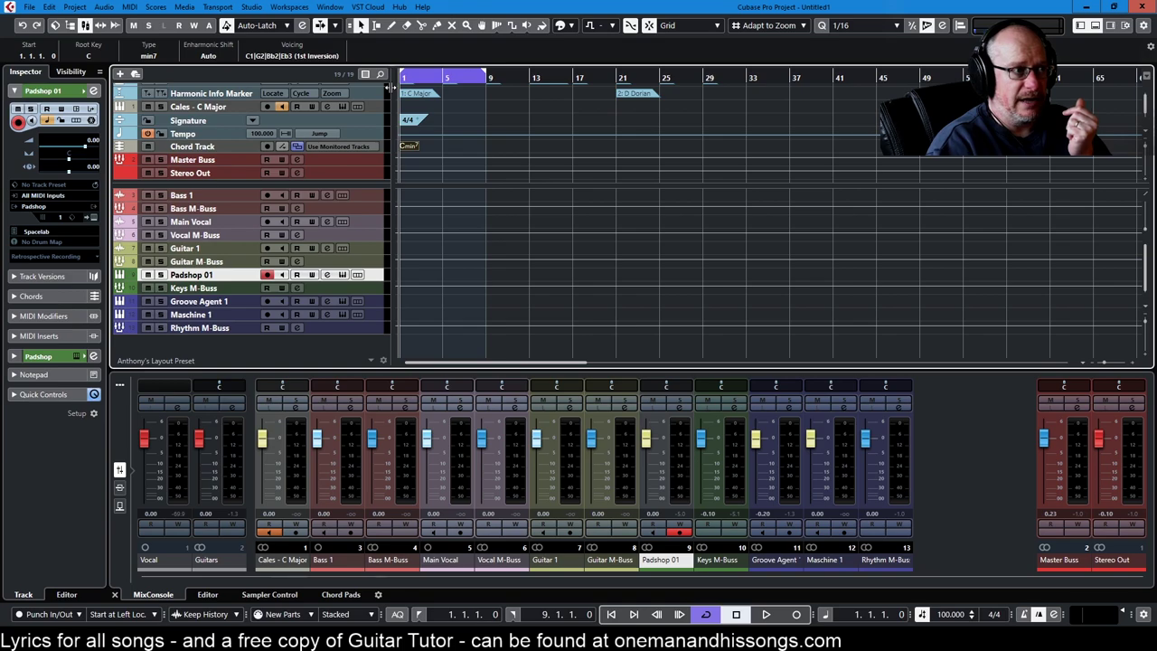
{"action": "key", "text": "KP_2"}
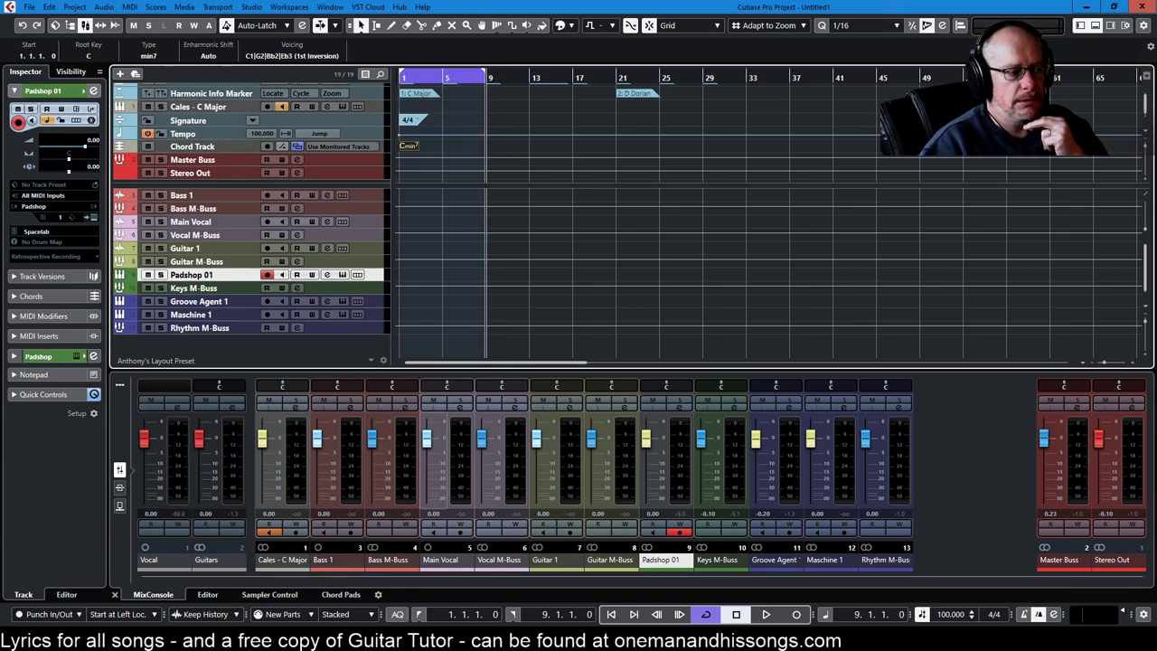
Step: Set the left locator to bar 15 and the right locator to bar 23
{"action": "double_click", "coordinate": [453, 614]}
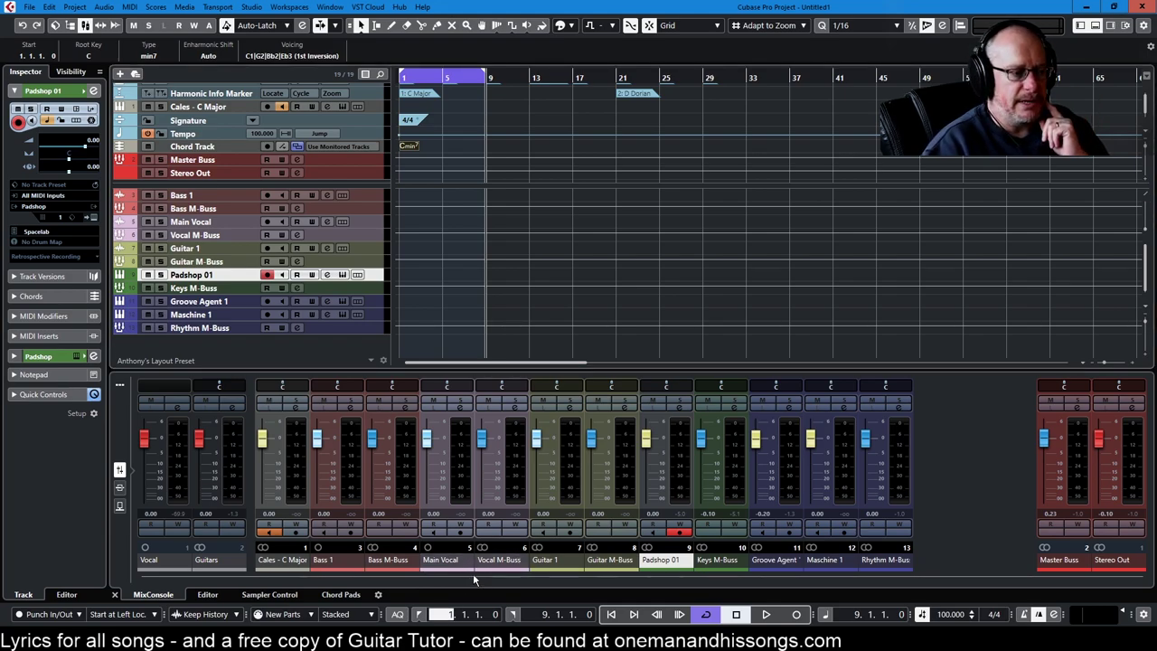
{"action": "type", "text": "15"}
{"action": "key", "text": "Return"}
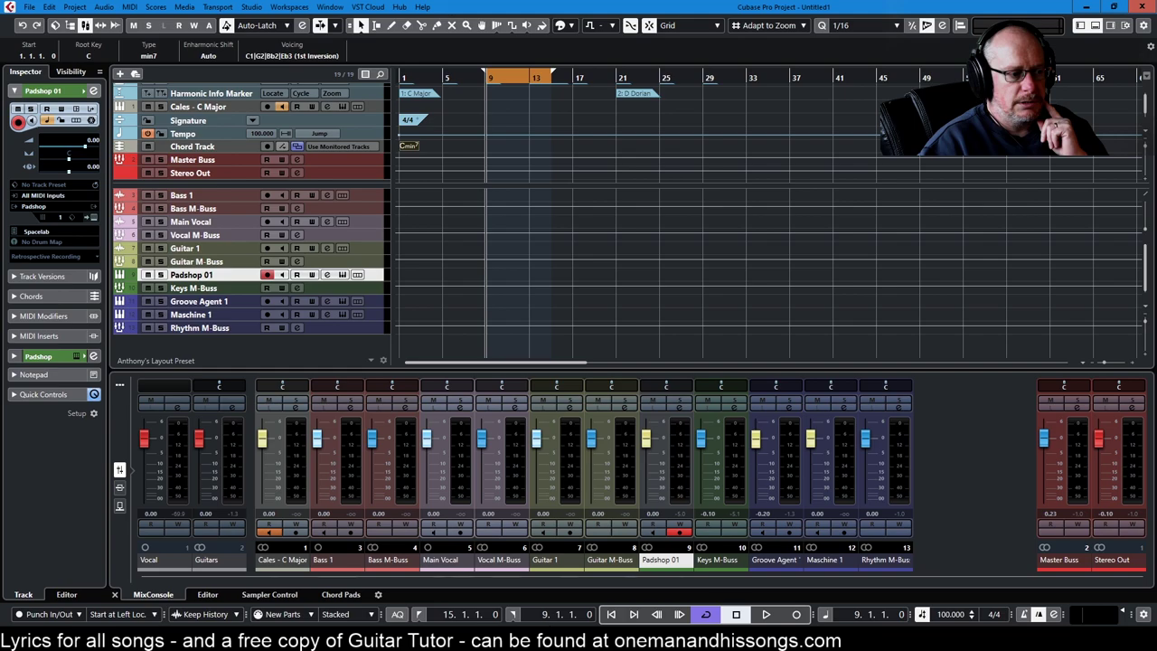
{"action": "double_click", "coordinate": [542, 614]}
{"action": "type", "text": "23"}
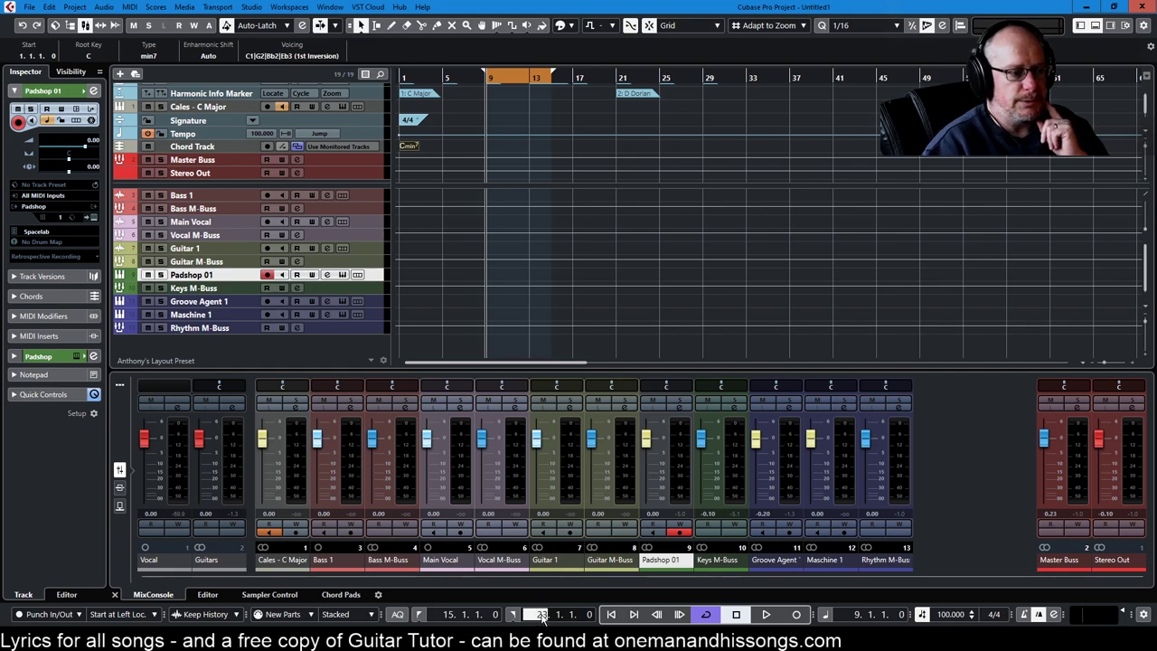
{"action": "key", "text": "Return"}
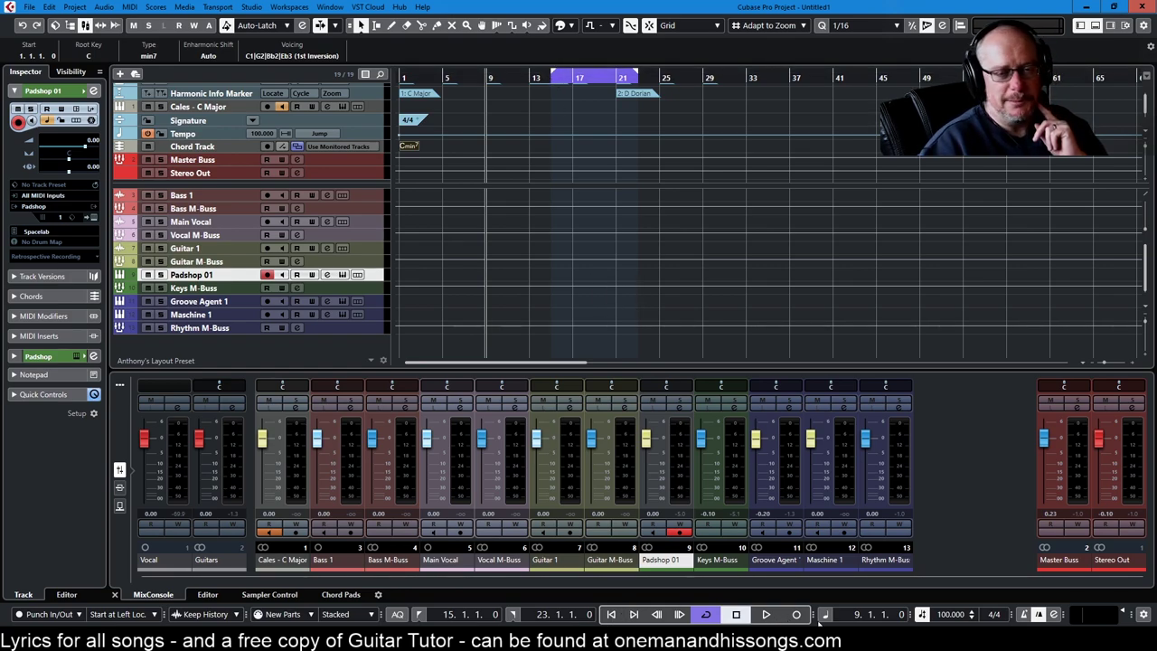
Step: Toggle Cycle off and back on, and drag the right locator to bar 17
{"action": "left_click", "coordinate": [707, 615]}
{"action": "left_click", "coordinate": [709, 617]}
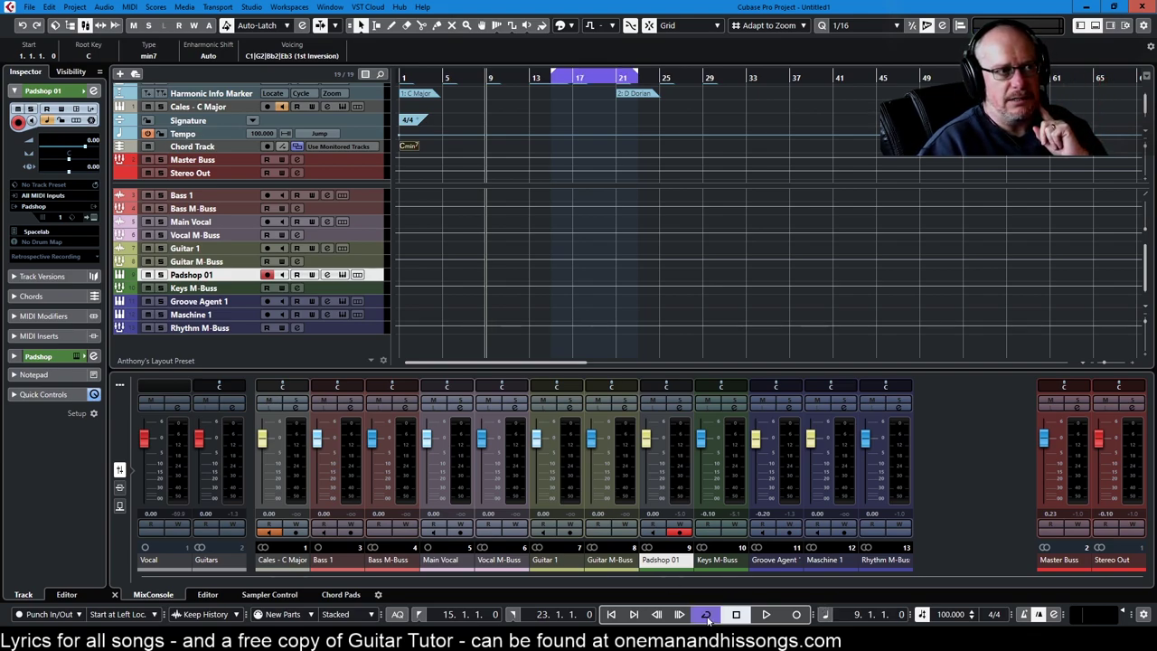
{"action": "left_click_drag", "start_coordinate": [636, 78], "coordinate": [572, 79]}
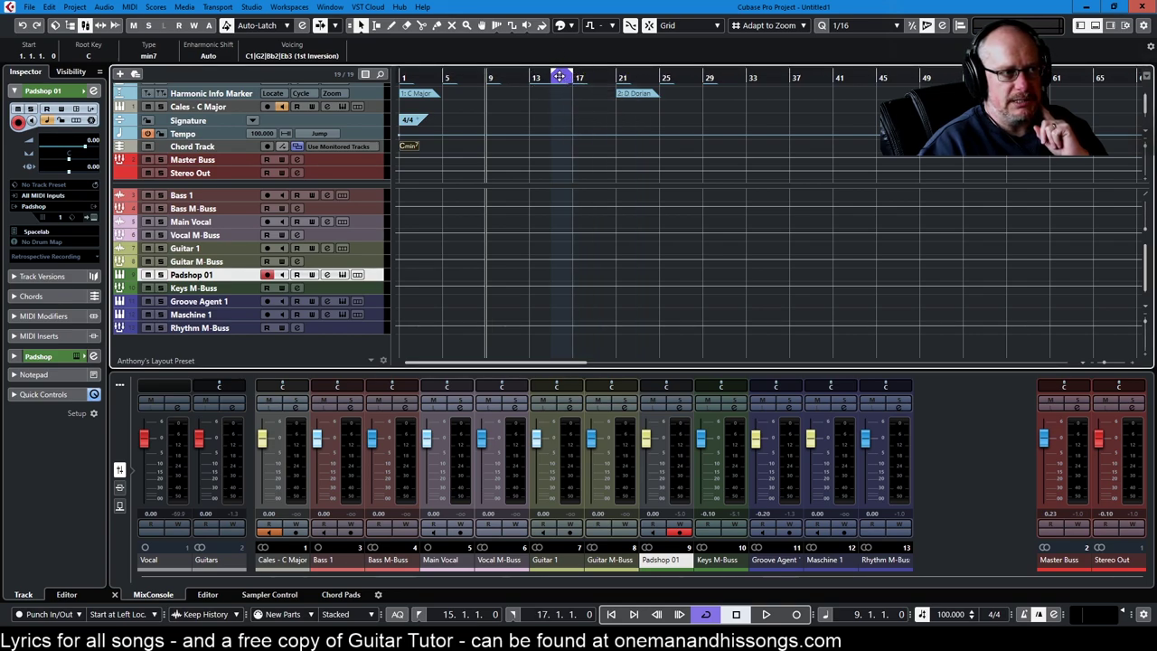
Step: Play the bar 15–17 cycle from the left locator, then stop playback
{"action": "key", "text": "space"}
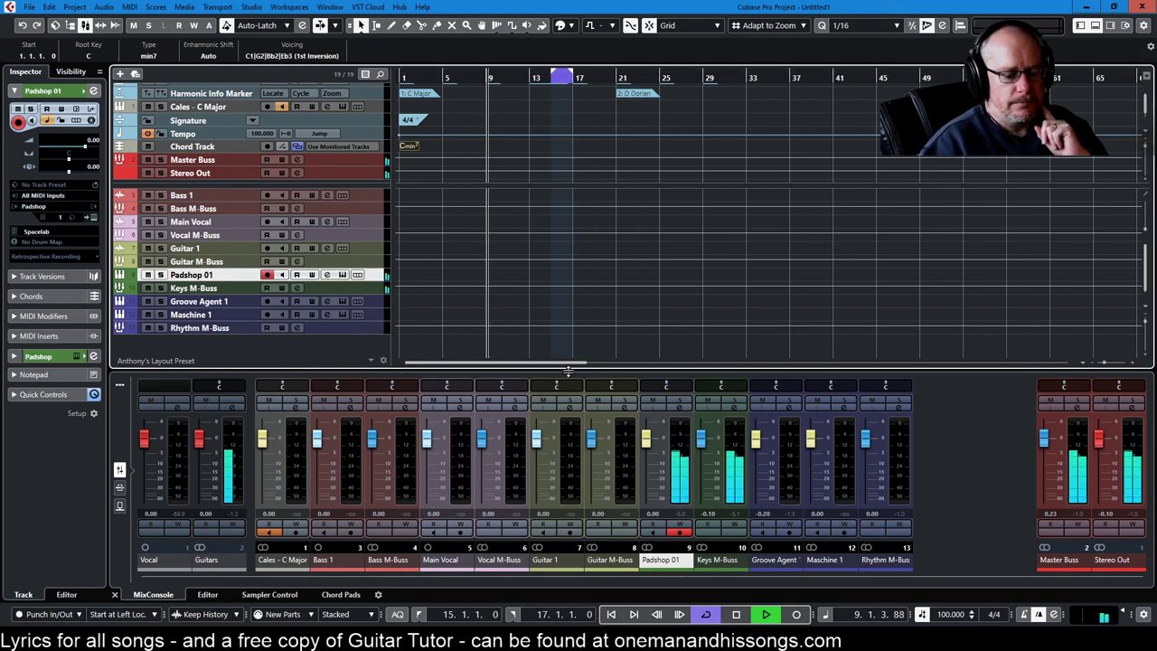
{"action": "key", "text": "KP_1"}
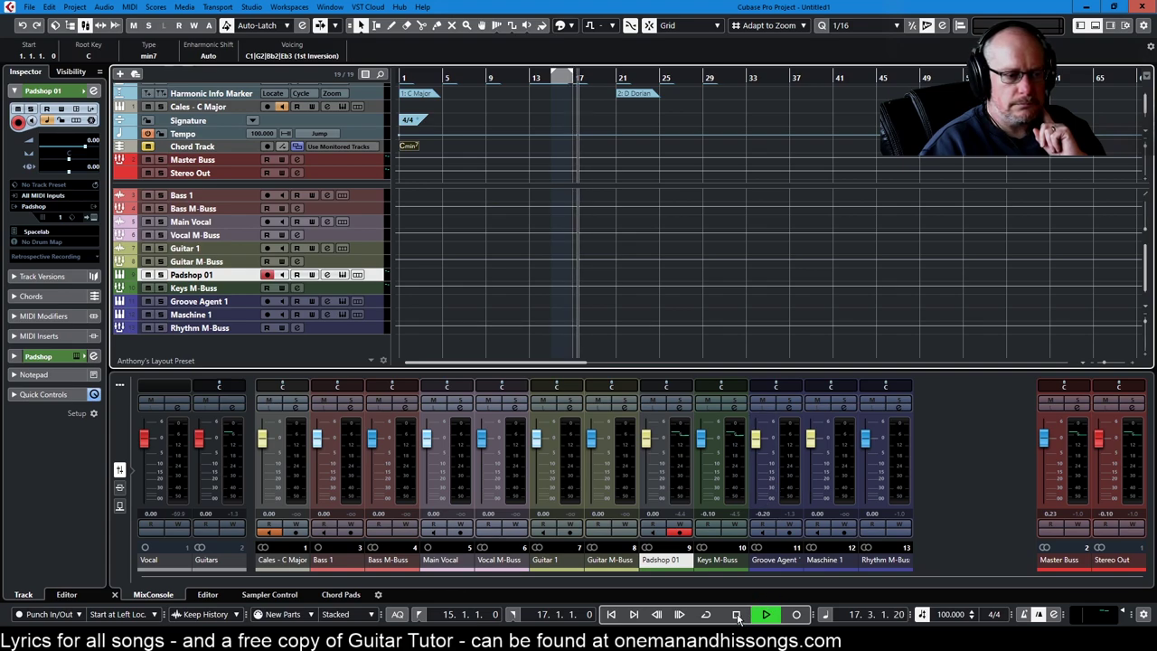
{"action": "key", "text": "space"}
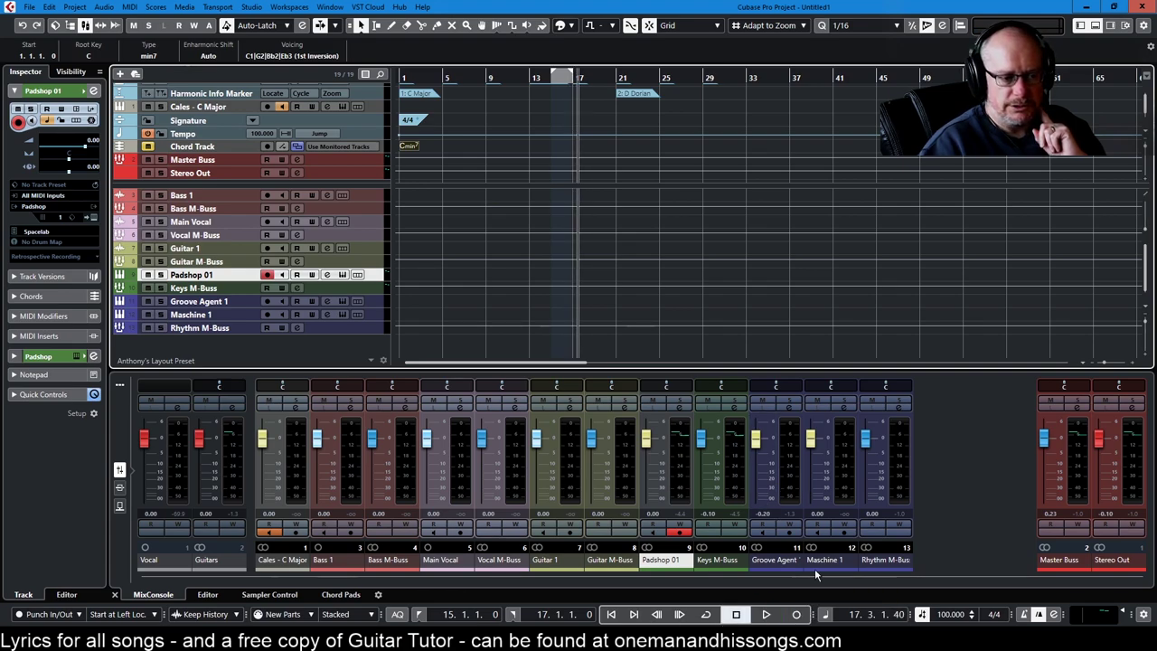
Step: Move the song position to bar 25 in the transport position display
{"action": "double_click", "coordinate": [854, 615]}
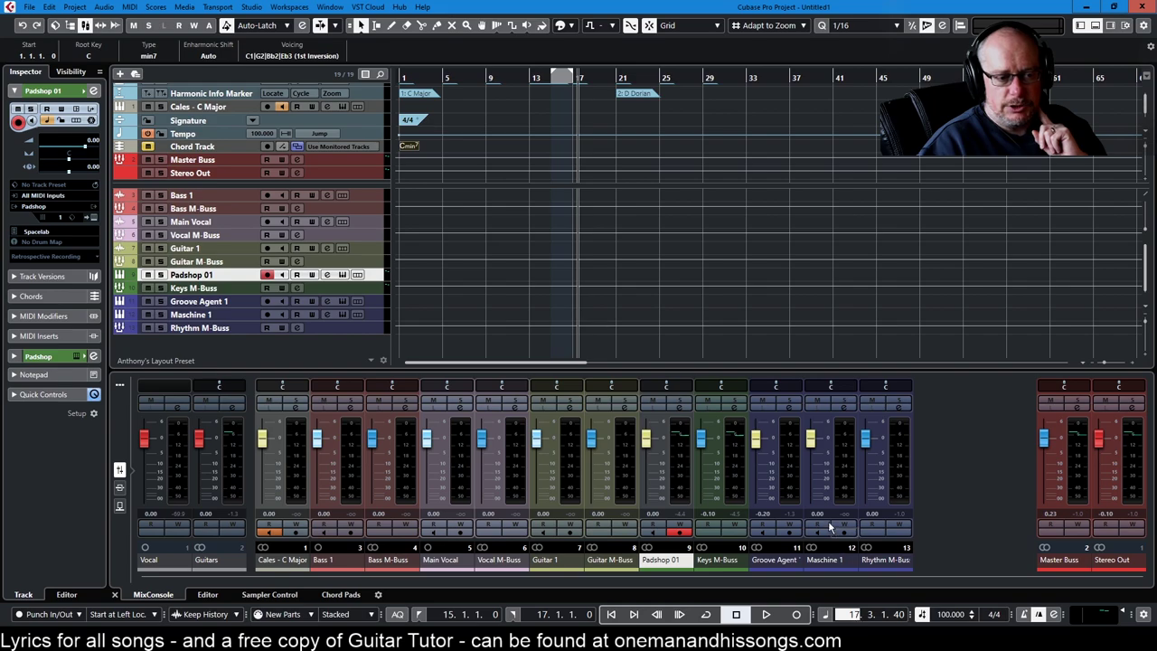
{"action": "type", "text": "25"}
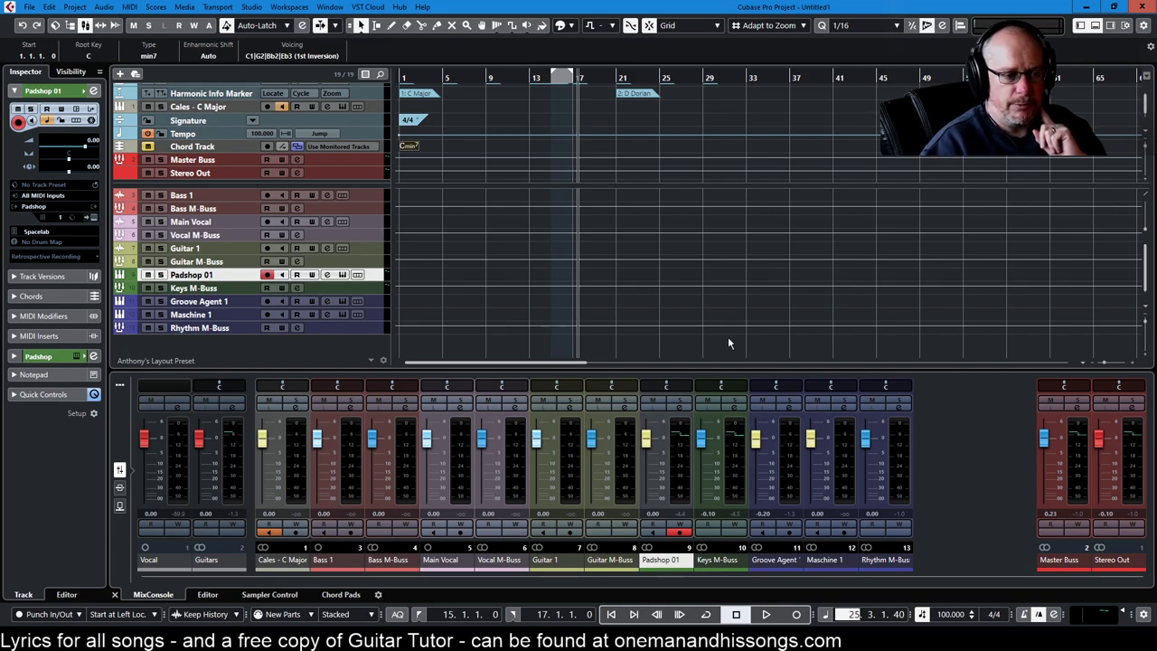
{"action": "key", "text": "Return"}
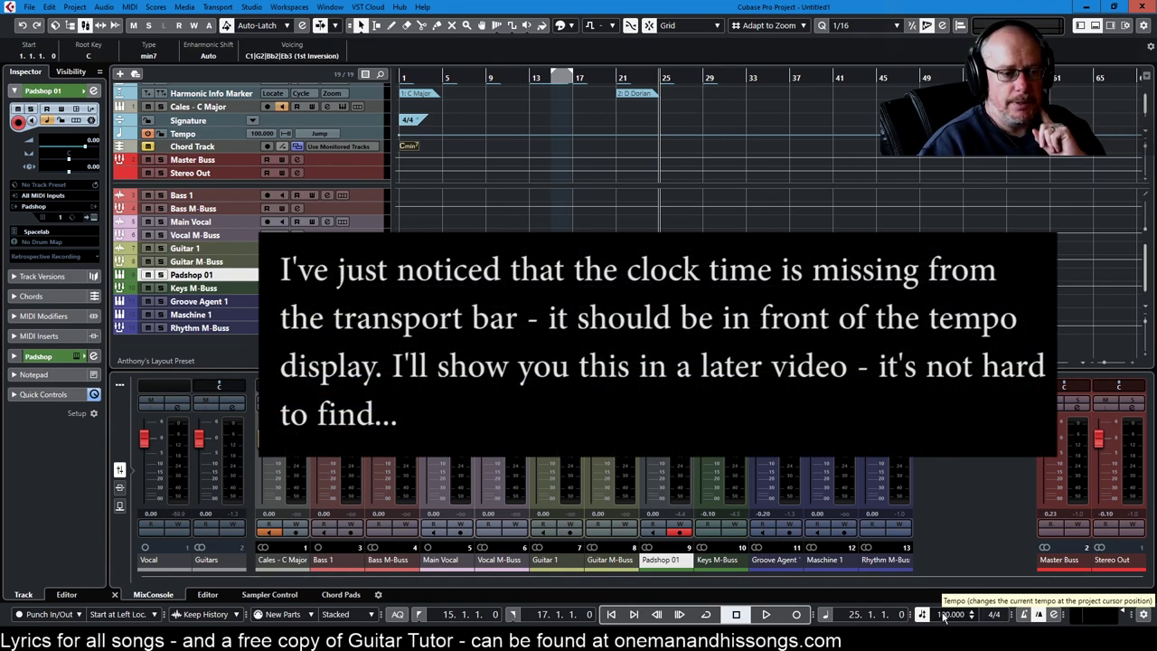
Step: Enlarge the global tracks area and raise the project tempo to 105 bpm
{"action": "scroll", "coordinate": [972, 615], "scroll_direction": "up", "scroll_amount": 2}
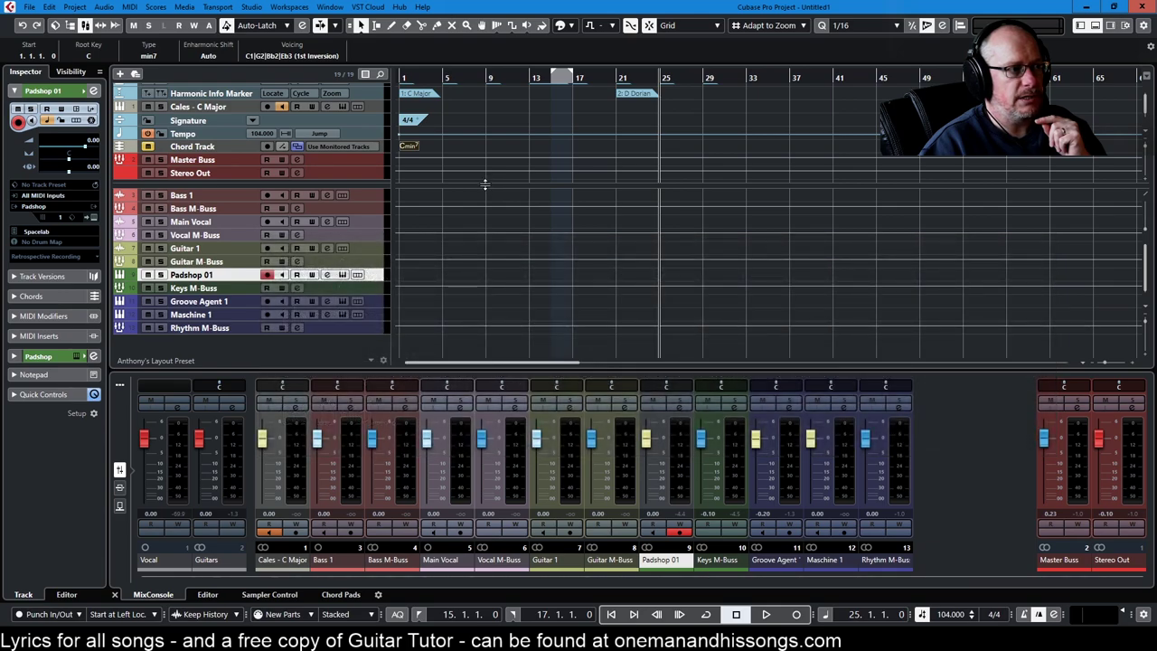
{"action": "left_click_drag", "start_coordinate": [486, 186], "coordinate": [485, 228]}
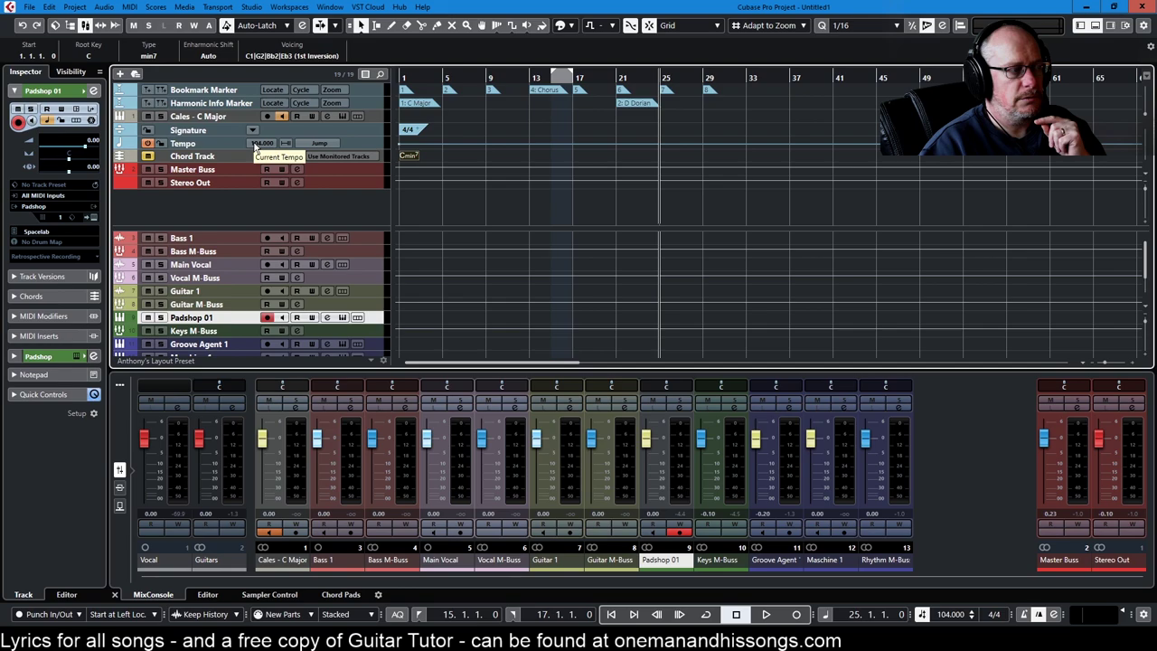
{"action": "left_click", "coordinate": [973, 612]}
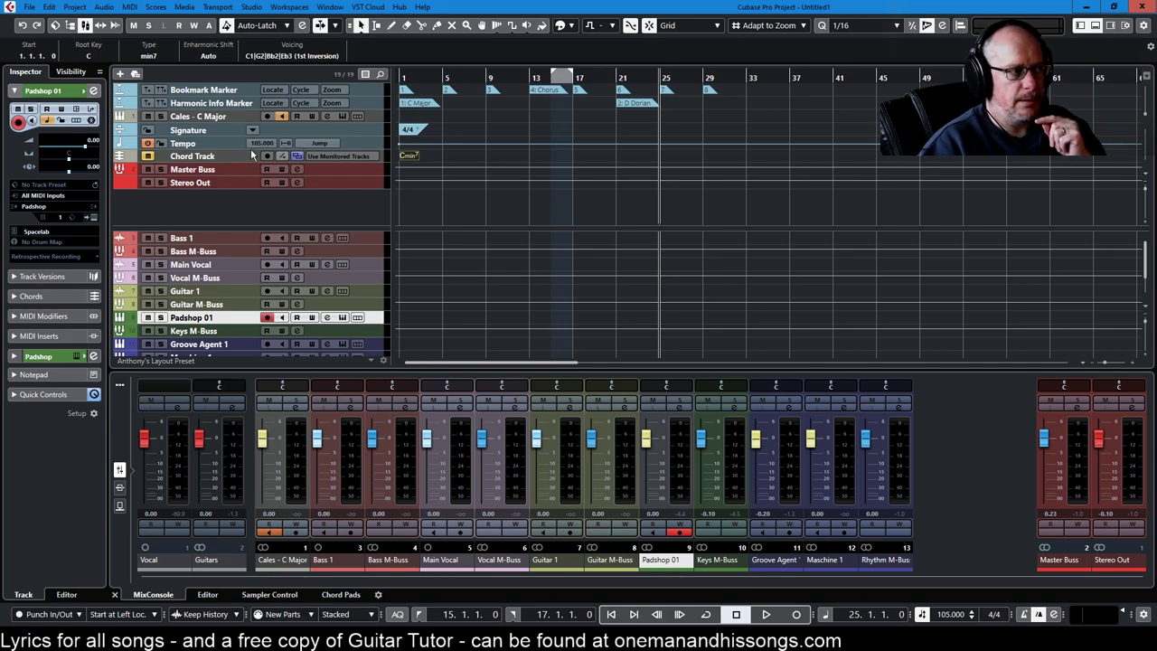
Step: Draw Tempo track changes of 150 bpm at bar 8, 85 at bar 18, 135 at bar 31
{"action": "left_click", "coordinate": [233, 145]}
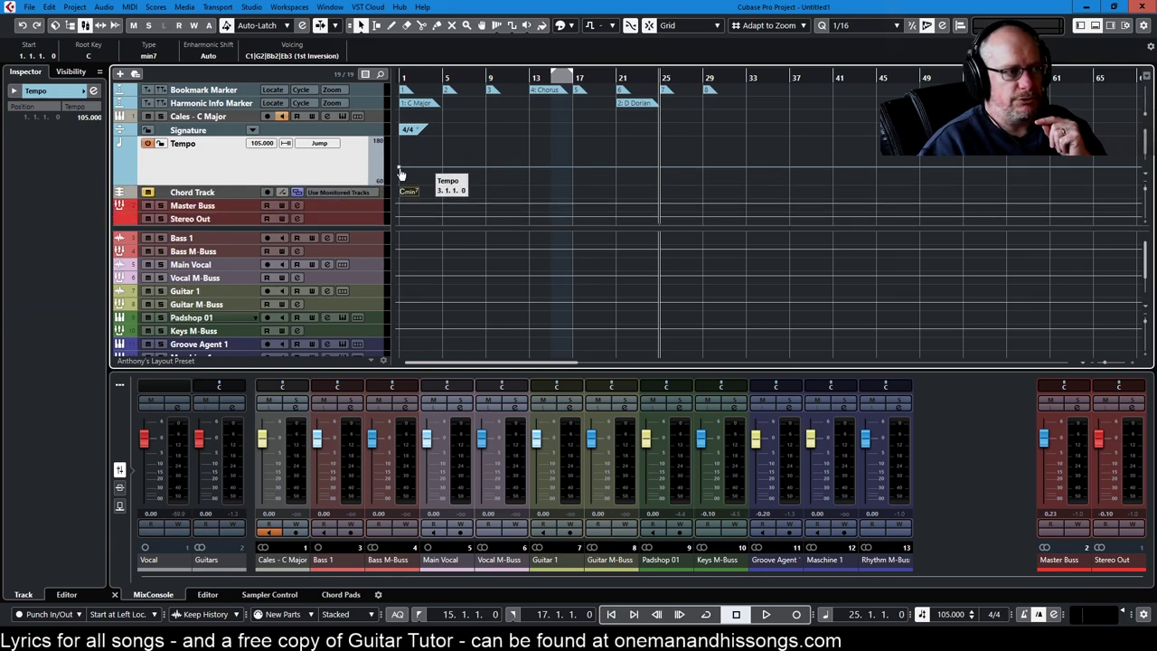
{"action": "right_click", "coordinate": [445, 154]}
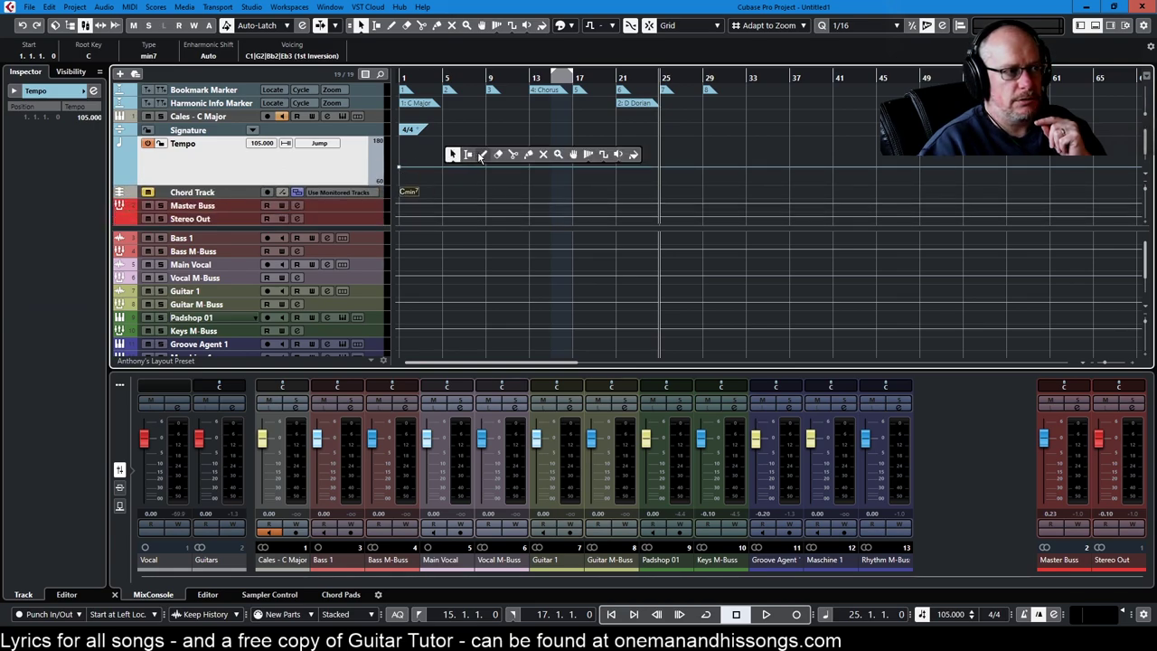
{"action": "left_click", "coordinate": [482, 150]}
{"action": "left_click", "coordinate": [474, 147]}
{"action": "left_click", "coordinate": [588, 173]}
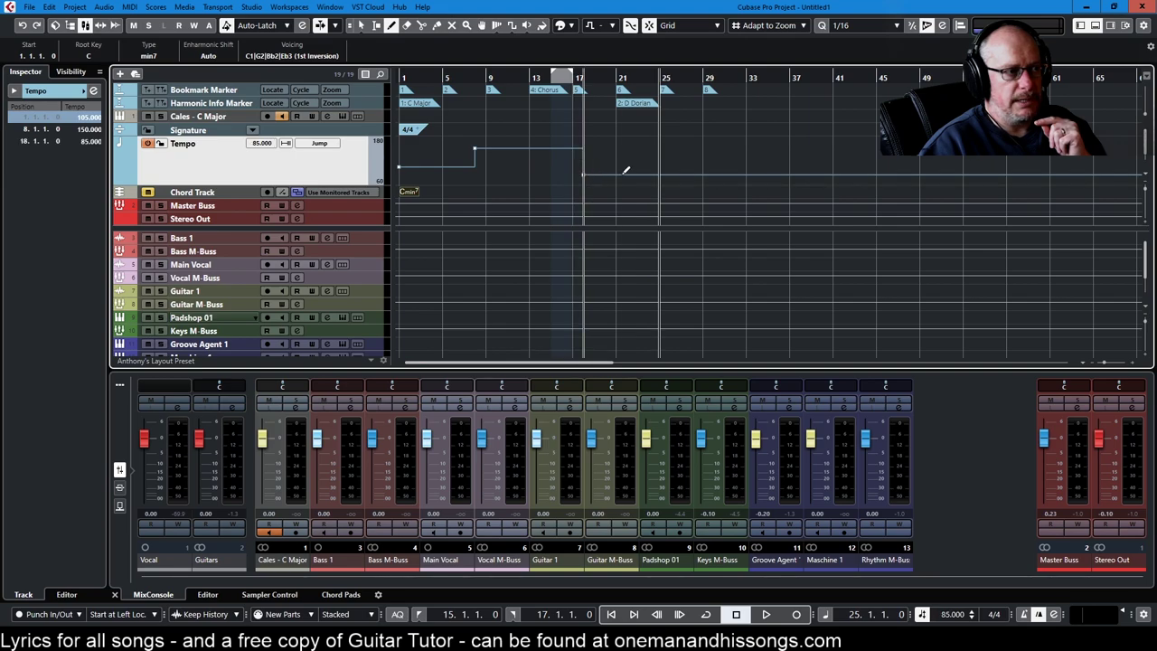
{"action": "left_click", "coordinate": [725, 154]}
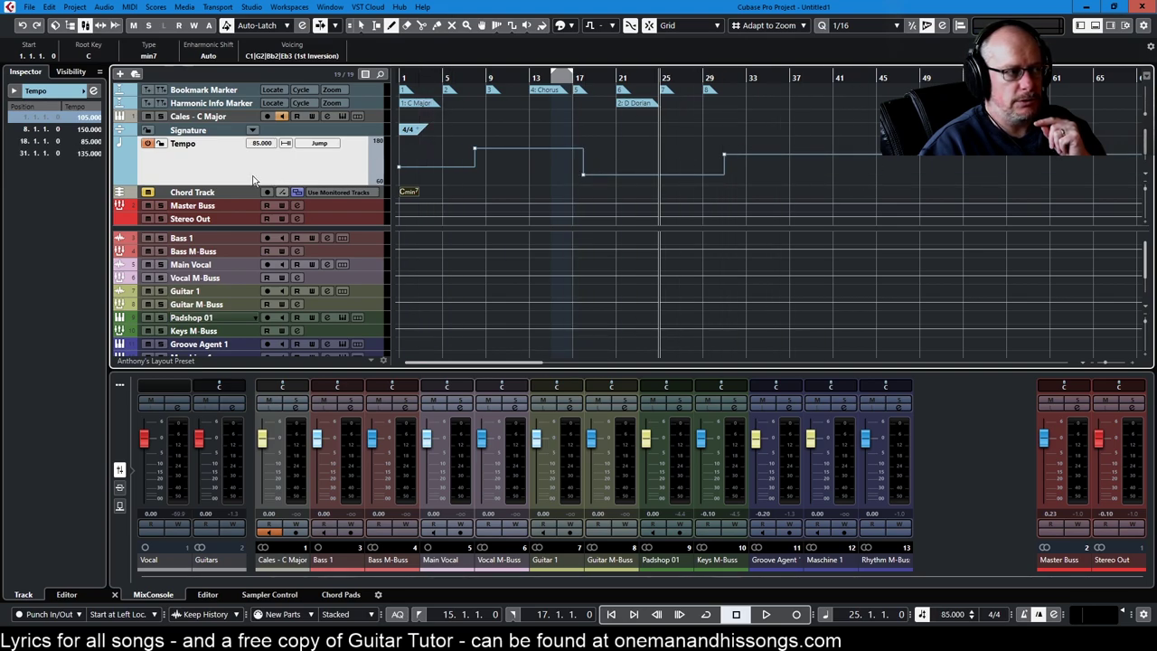
{"action": "left_click_drag", "start_coordinate": [249, 183], "coordinate": [243, 151]}
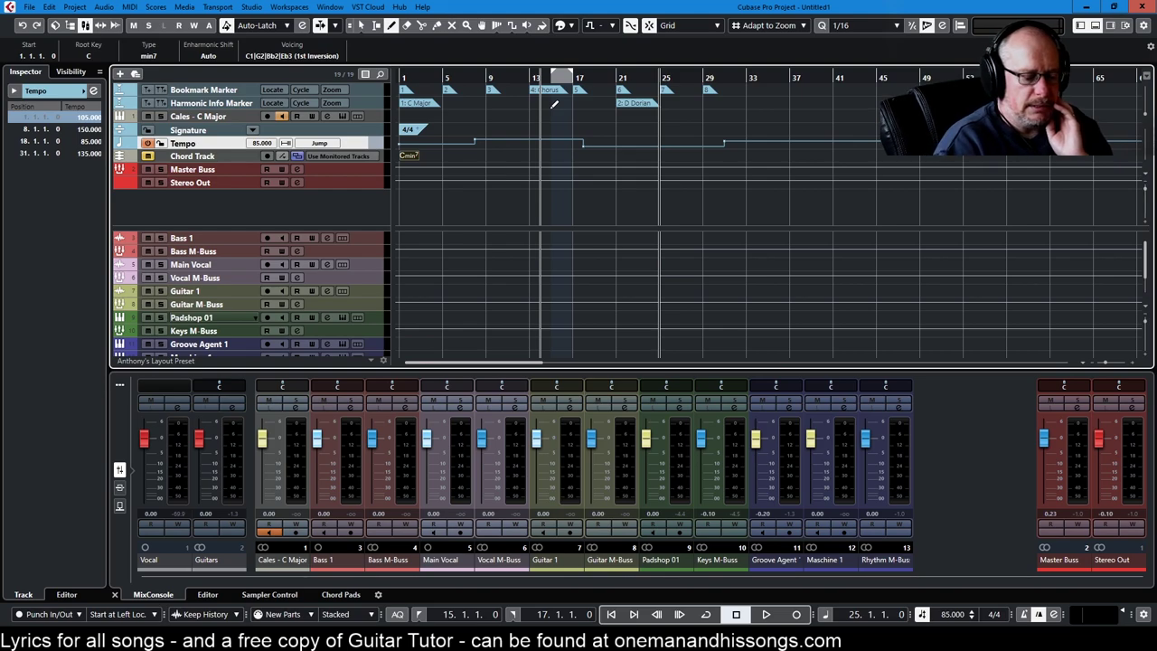
Step: Play the locator range with Cycle on, switch the metronome click on and off, then stop
{"action": "key", "text": "space"}
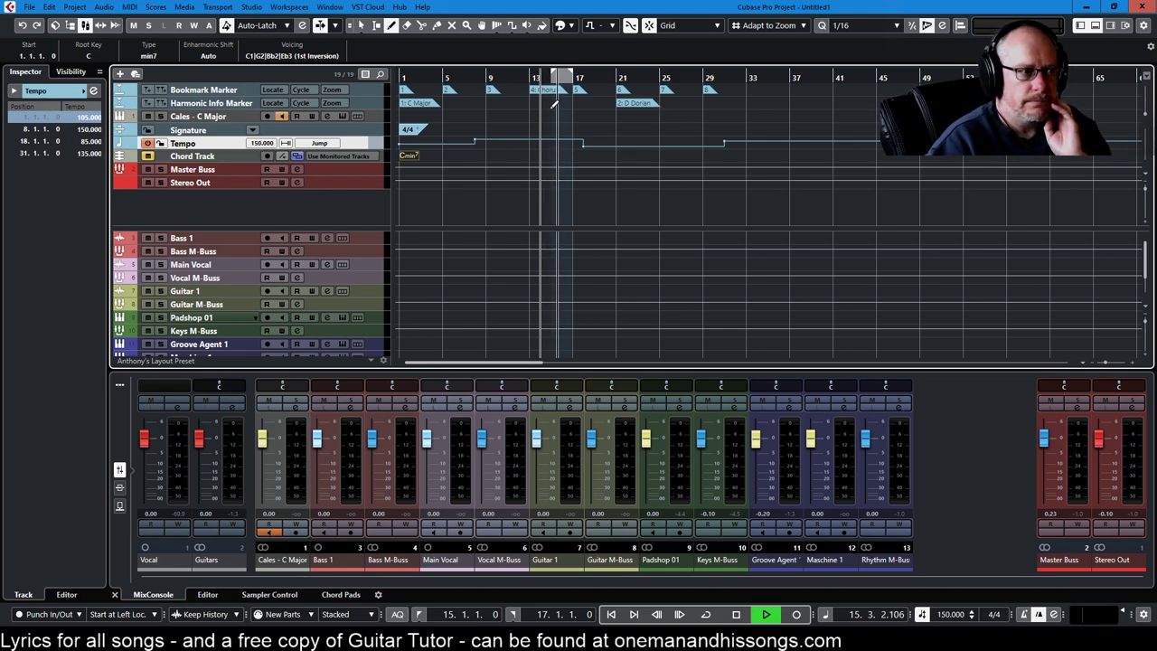
{"action": "key", "text": "KP_Divide"}
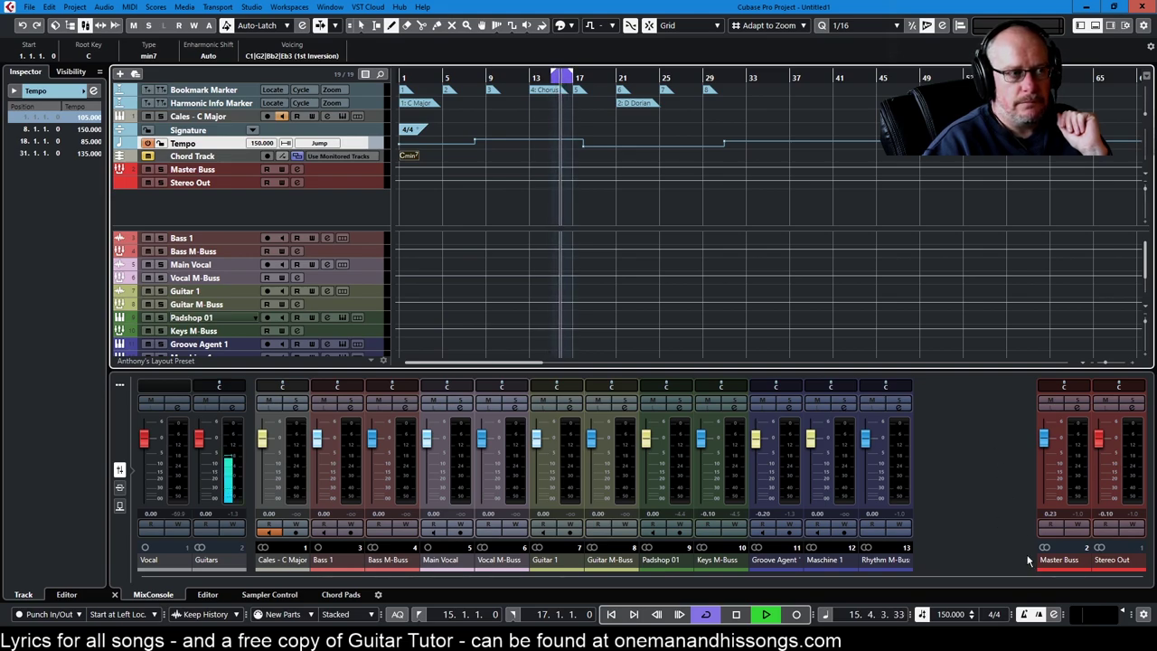
{"action": "left_click", "coordinate": [1023, 615]}
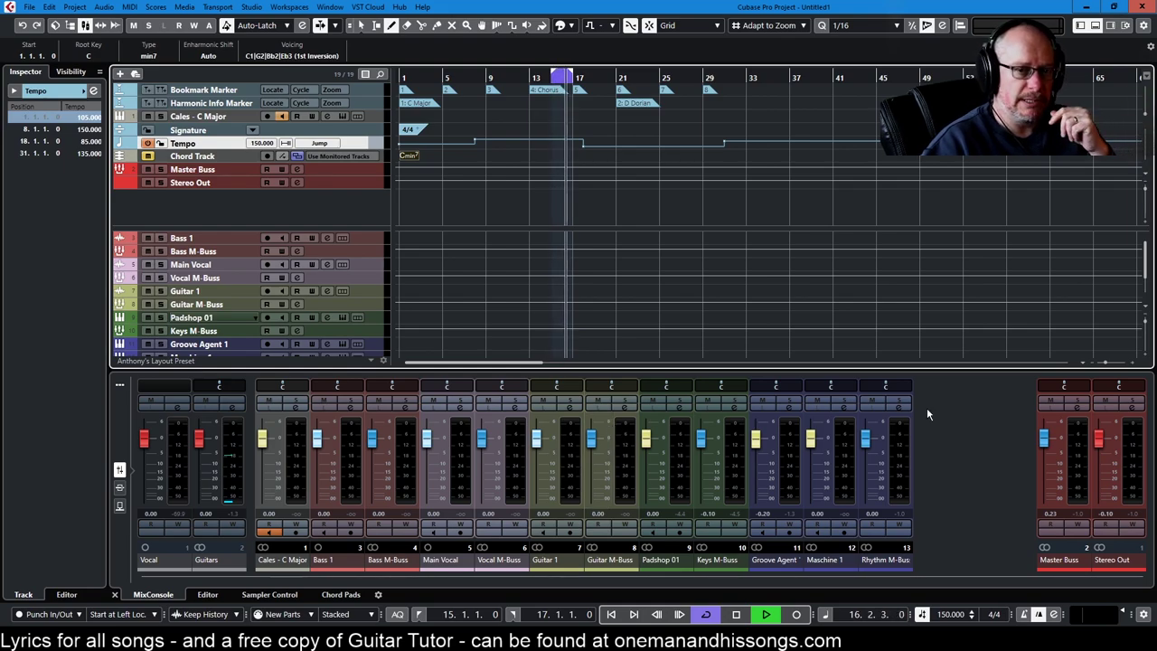
{"action": "left_click", "coordinate": [1039, 614]}
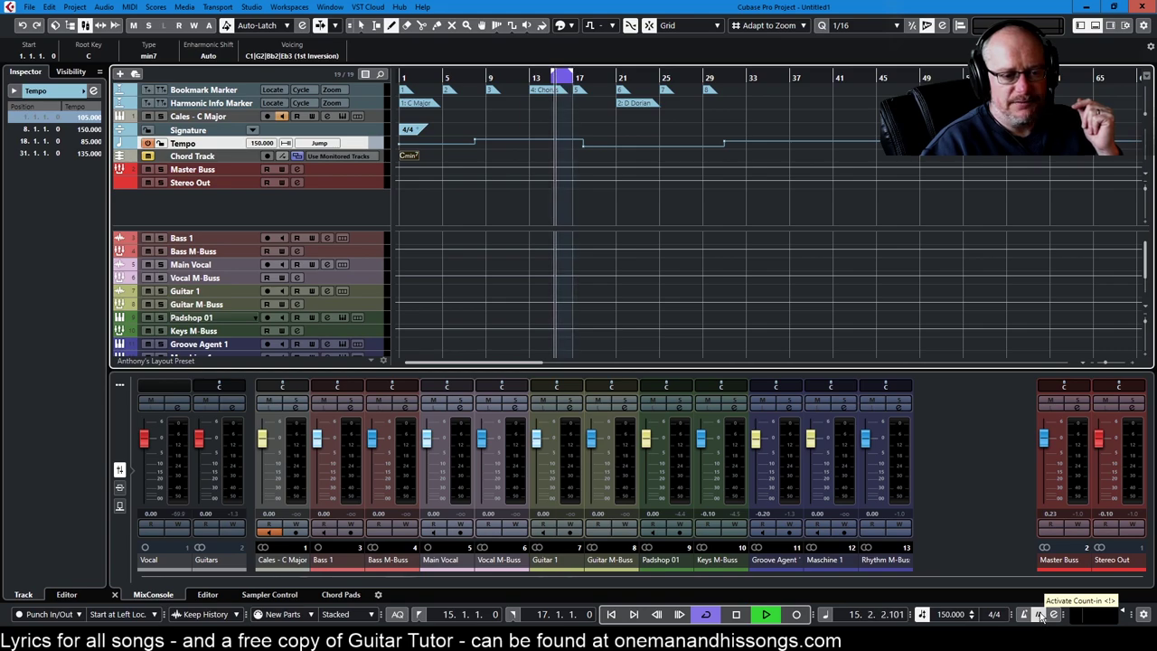
{"action": "key", "text": "space"}
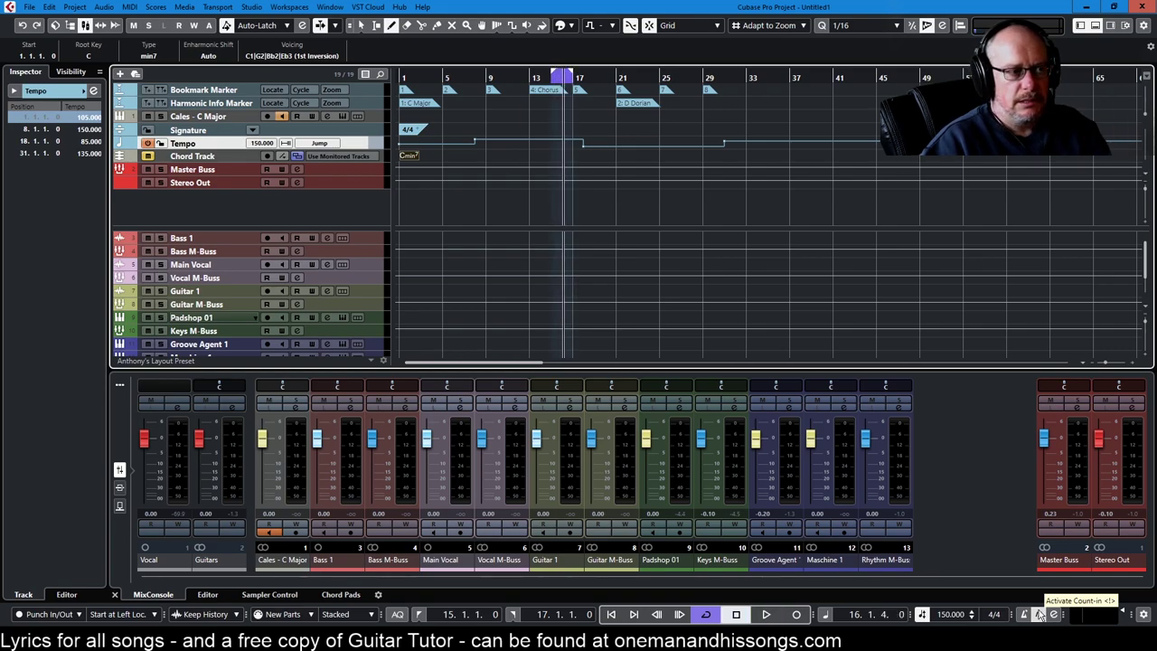
Step: Activate count-in and make a test recording from the left locator, then stop
{"action": "left_click", "coordinate": [1042, 615]}
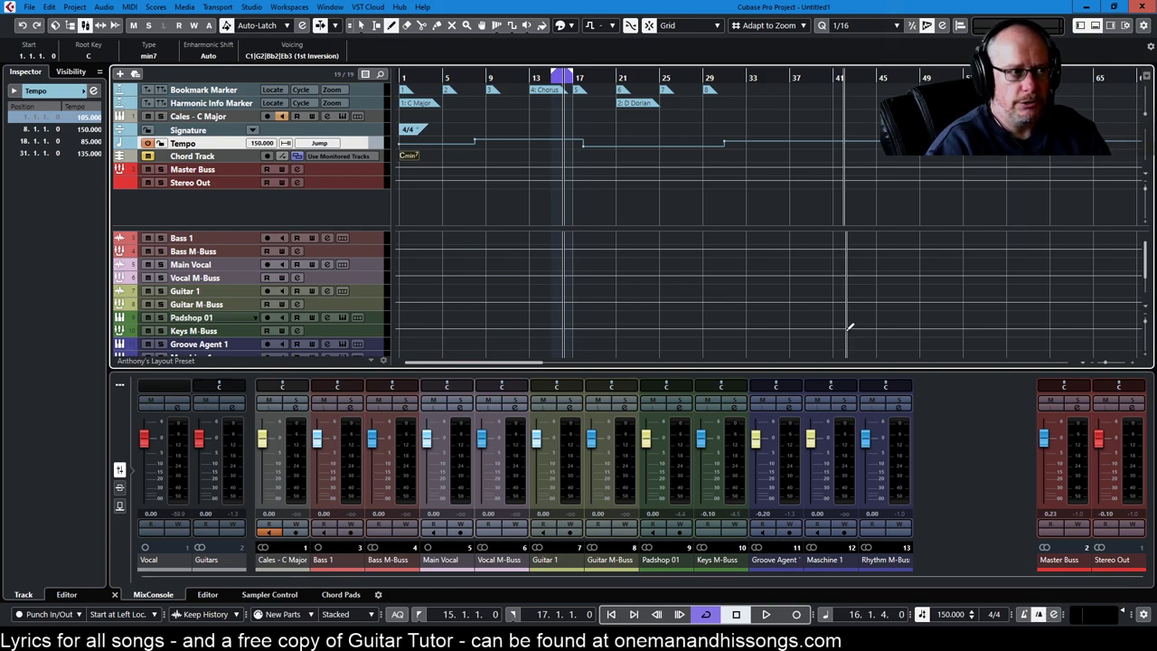
{"action": "key", "text": "KP_Multiply"}
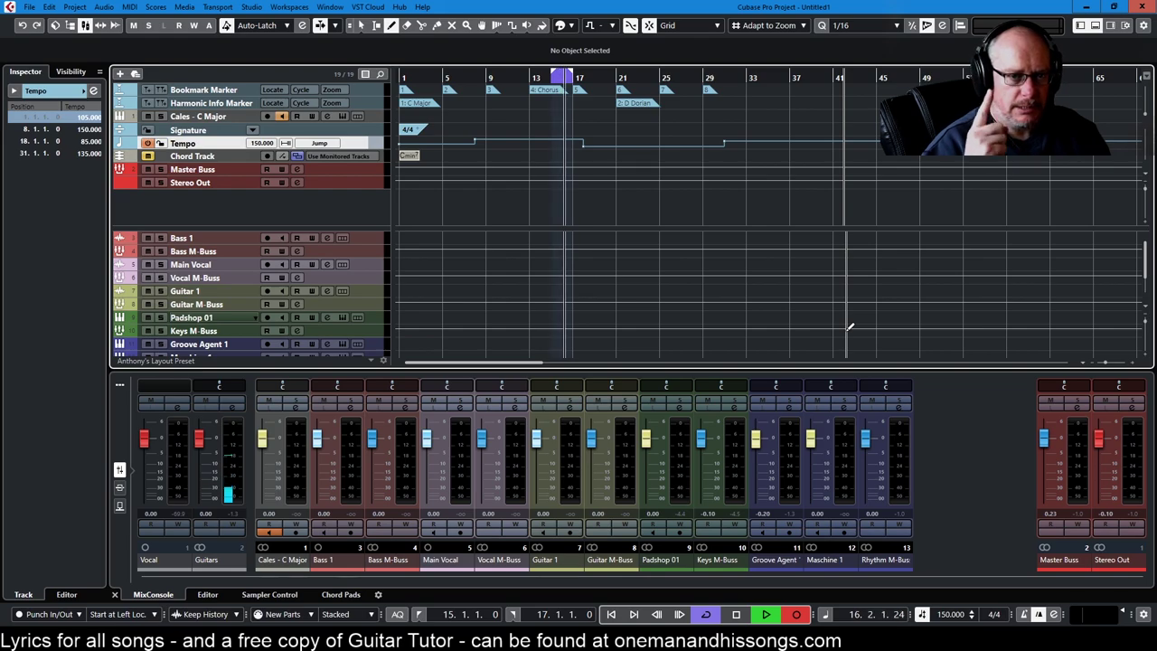
{"action": "key", "text": "space"}
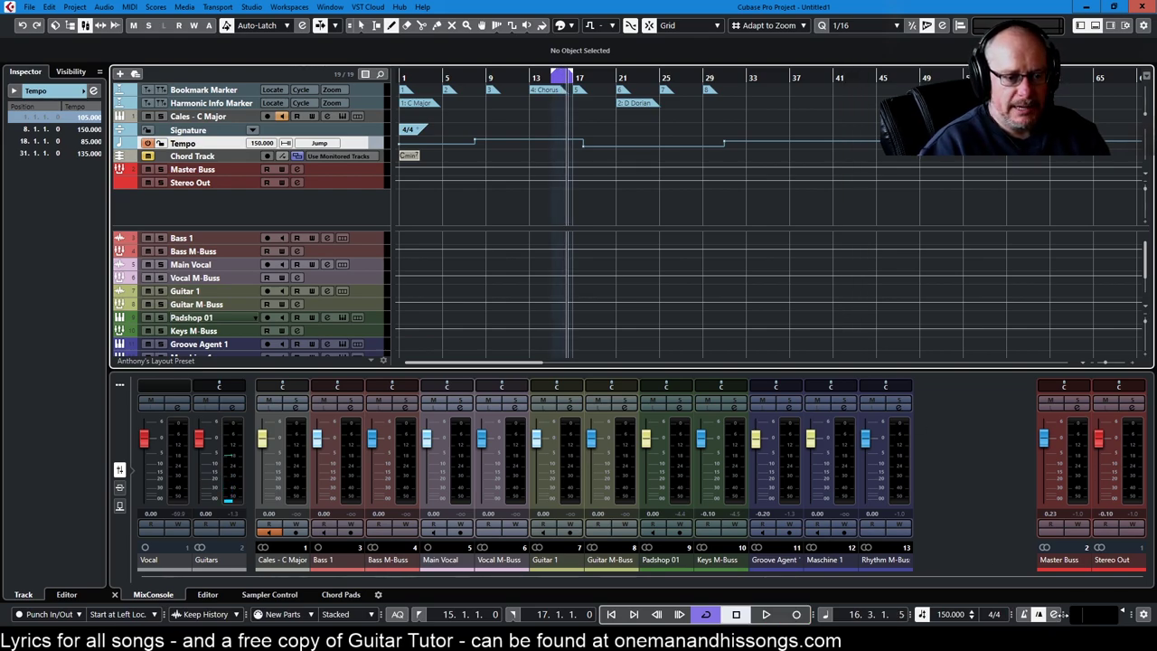
{"action": "left_click", "coordinate": [1055, 613]}
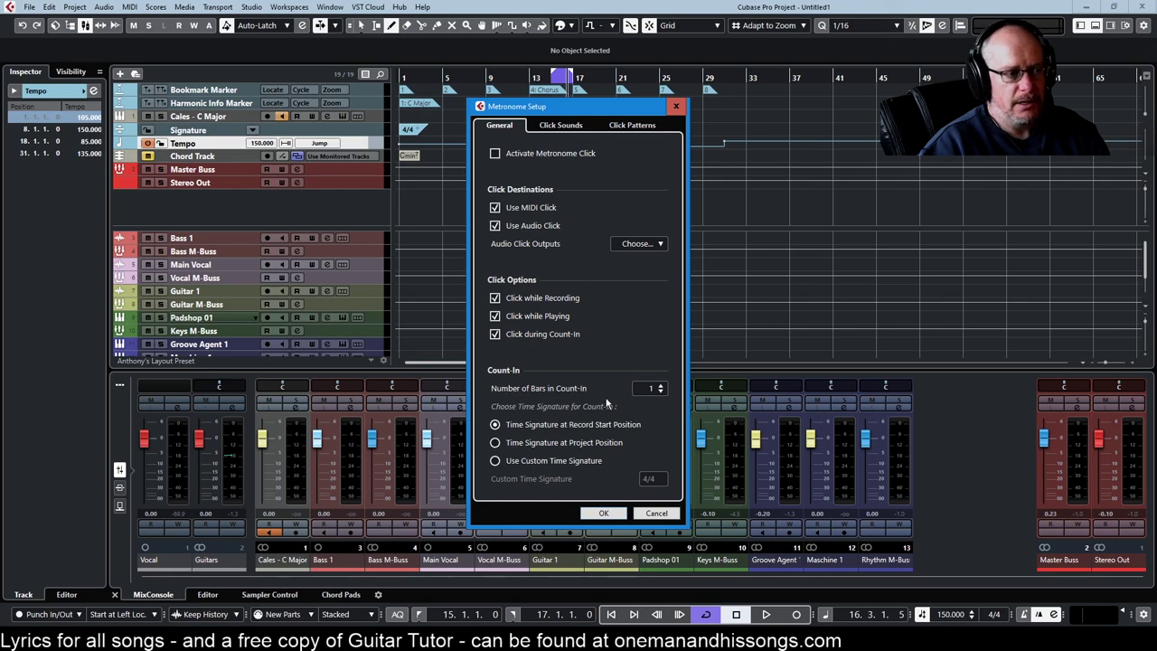
{"action": "left_click", "coordinate": [676, 108]}
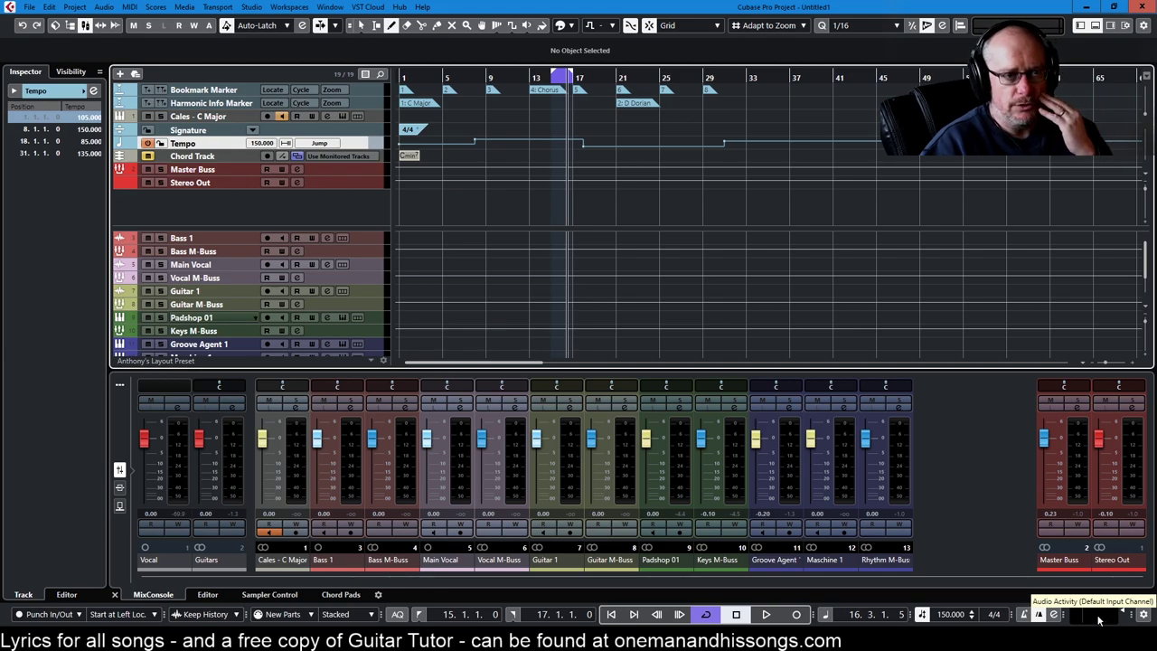
{"action": "left_click", "coordinate": [1145, 615]}
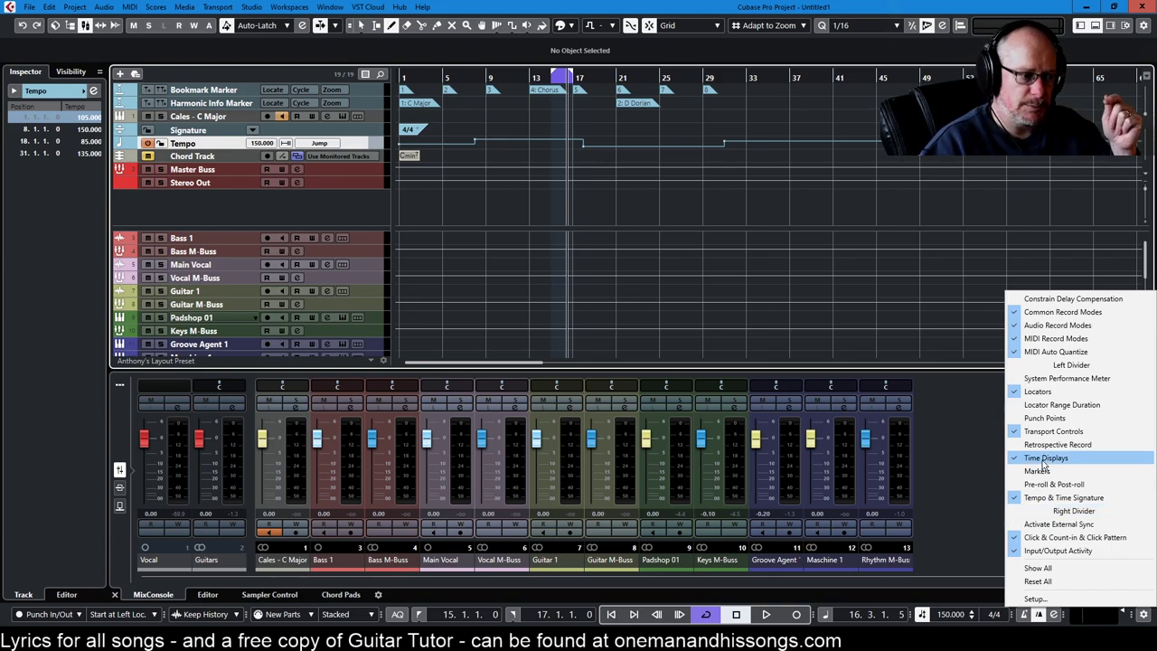
{"action": "key", "text": "Escape"}
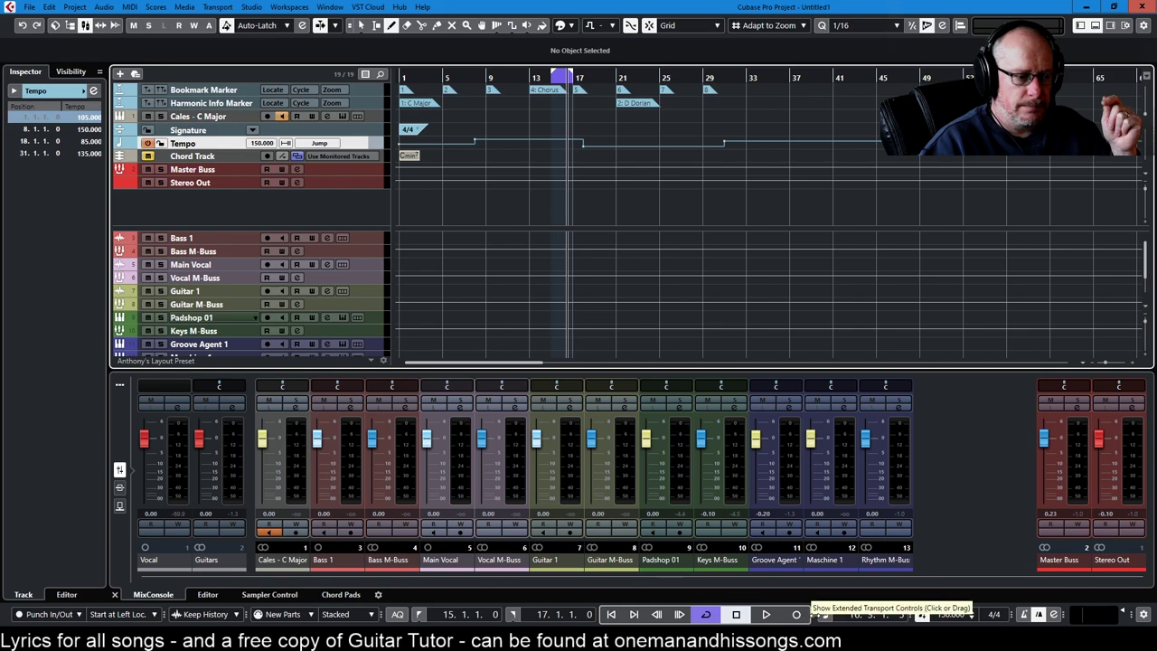